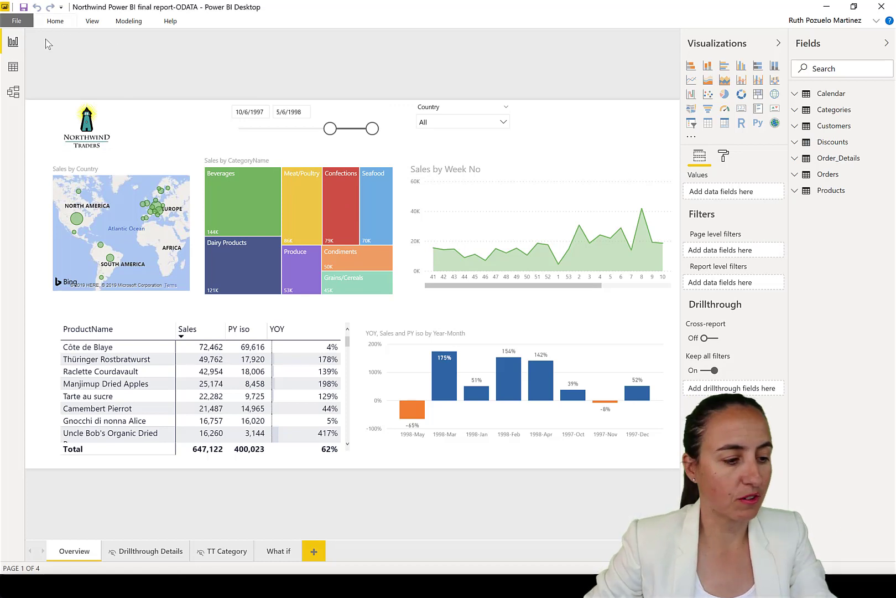
- Open Power Query Editor from the Home ribbon and show the Products query table
click(54, 21)
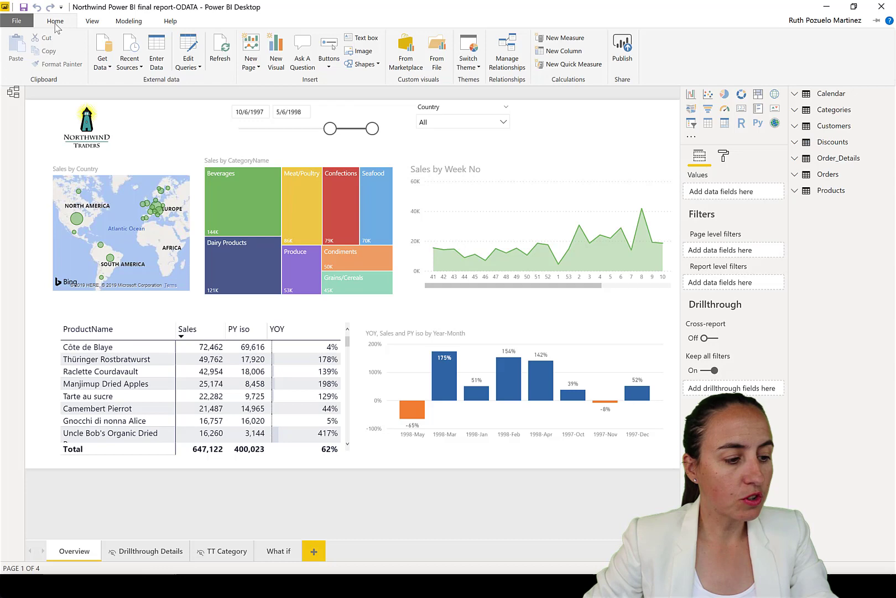
click(188, 51)
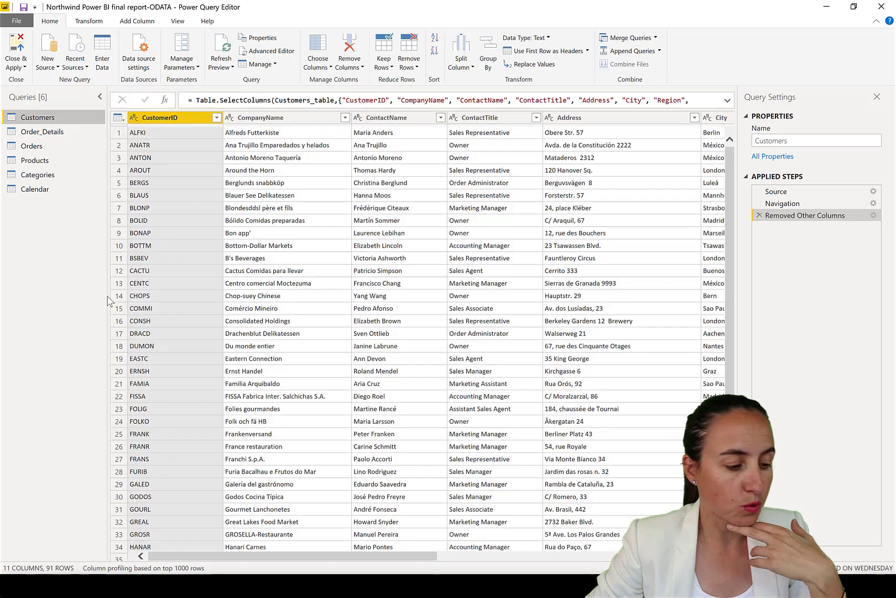
click(37, 161)
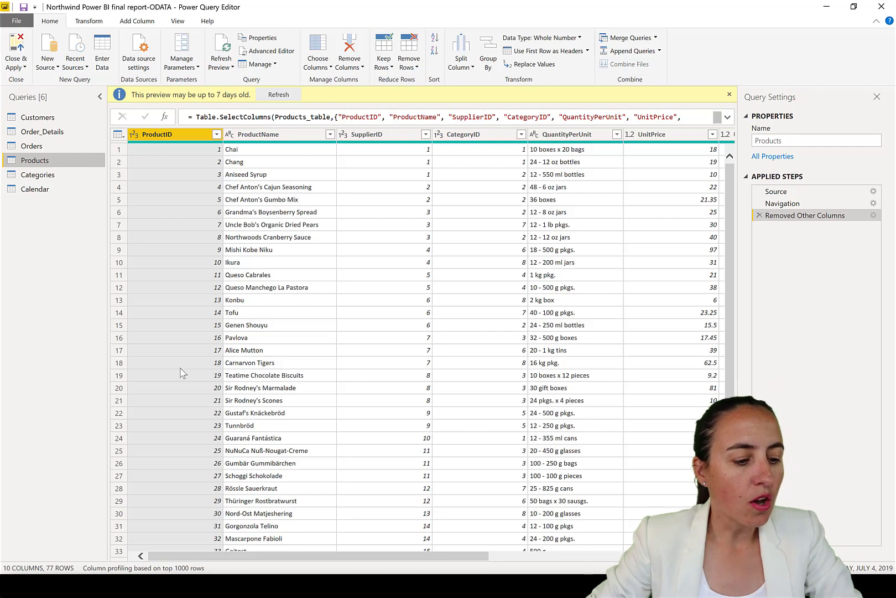
- Add the ProductName column as a new query and remove duplicate names from the list
right_click(279, 134)
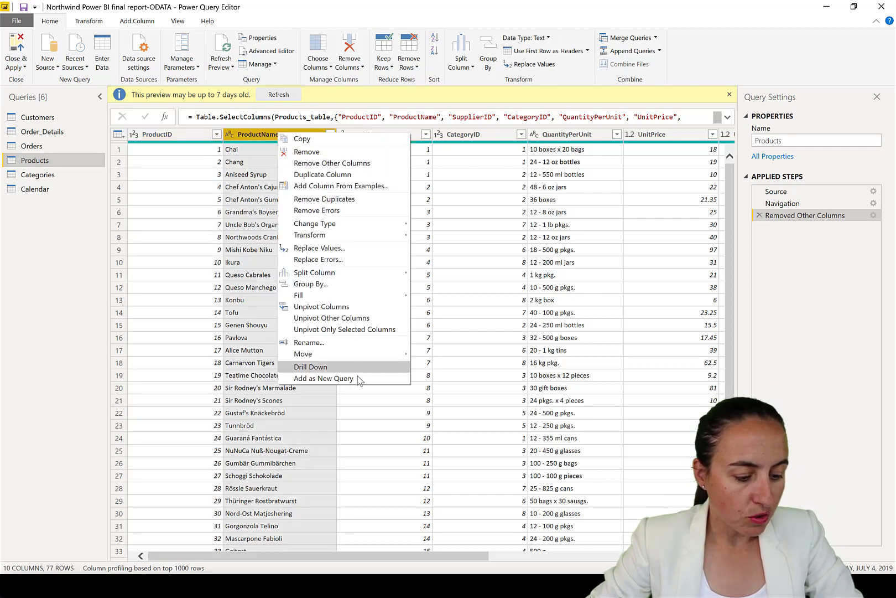
click(324, 379)
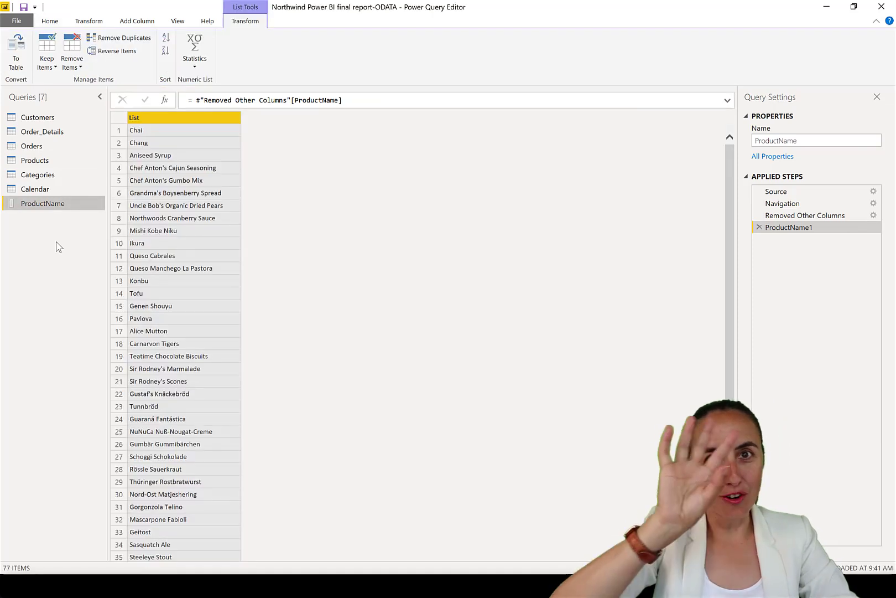
right_click(167, 119)
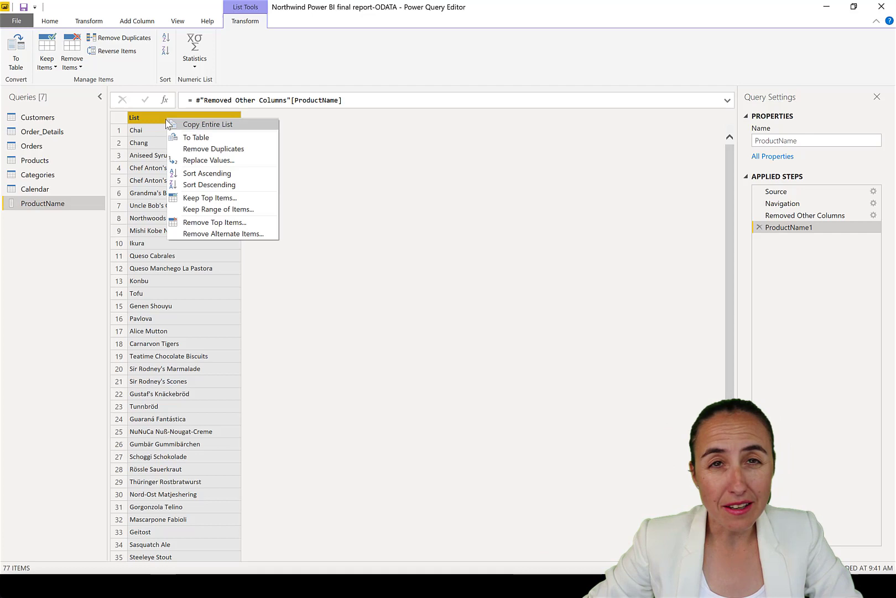
click(214, 148)
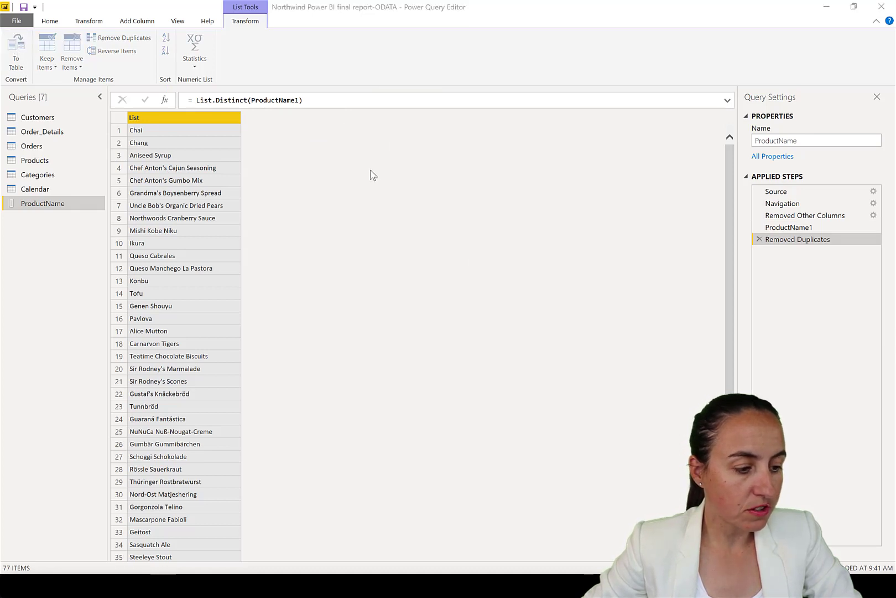
- Convert the list to a table, rename Column1 to ProductName2, and set its type to Text
click(579, 339)
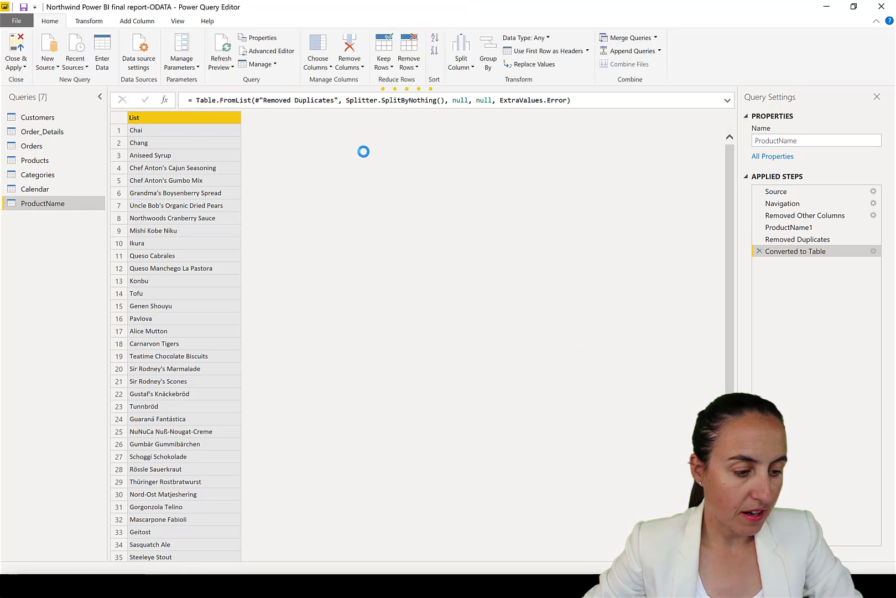
double_click(183, 117)
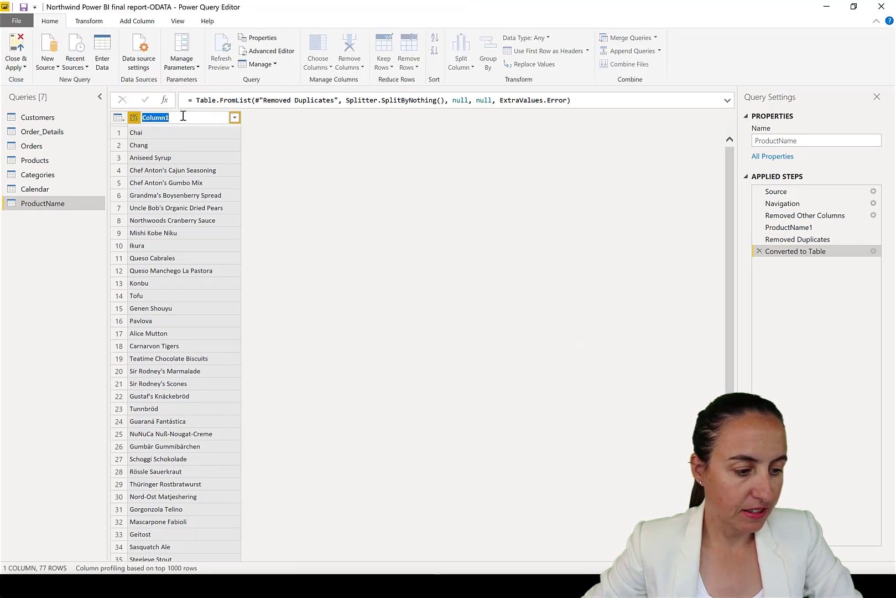
text(Produc)
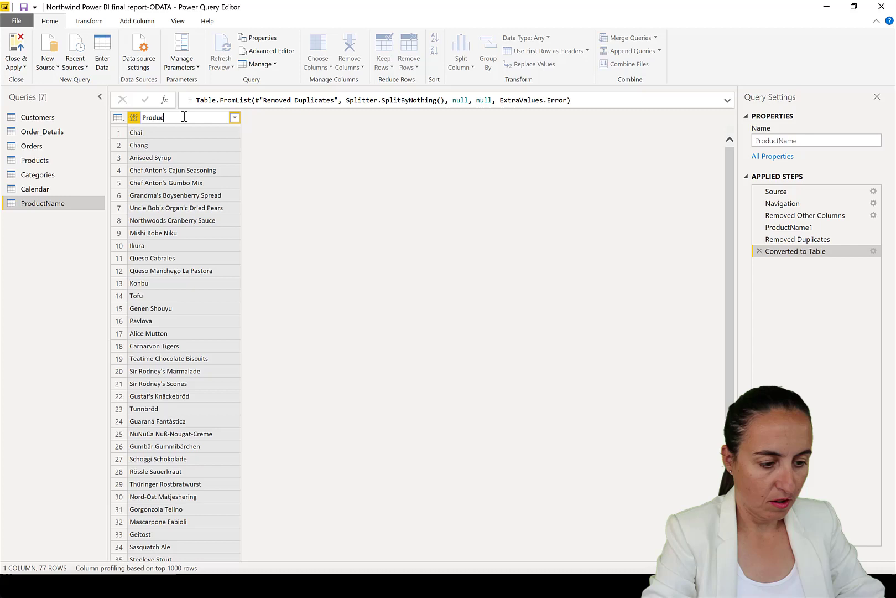
text(tName)
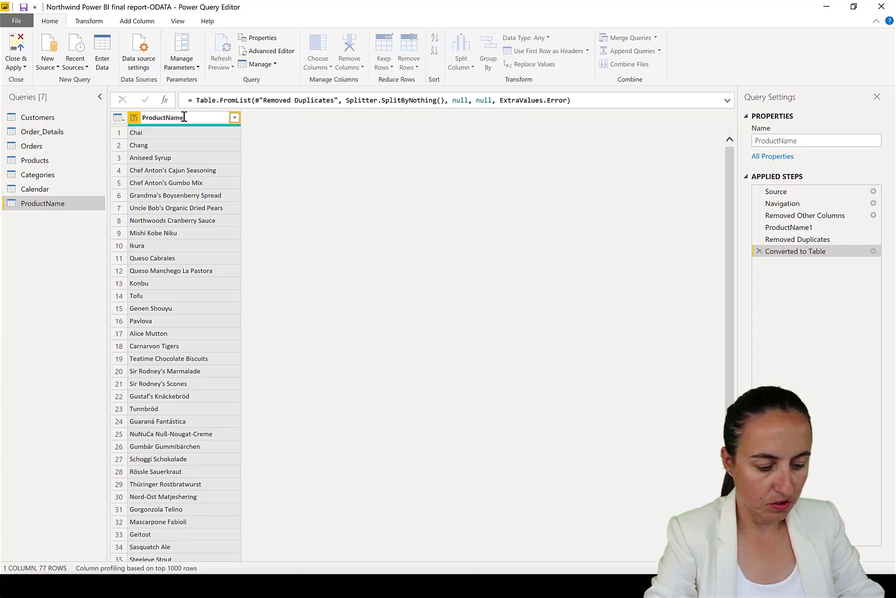
key(Return)
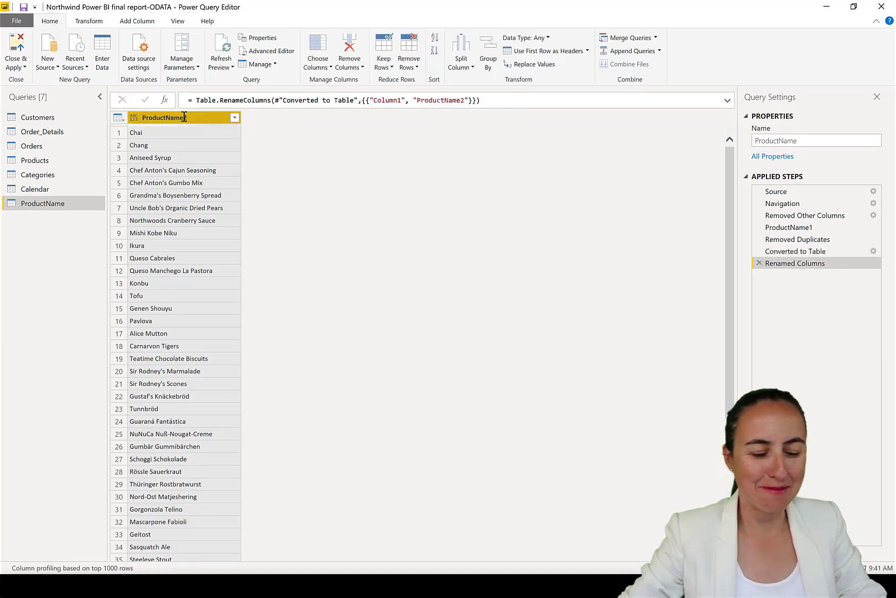
click(134, 118)
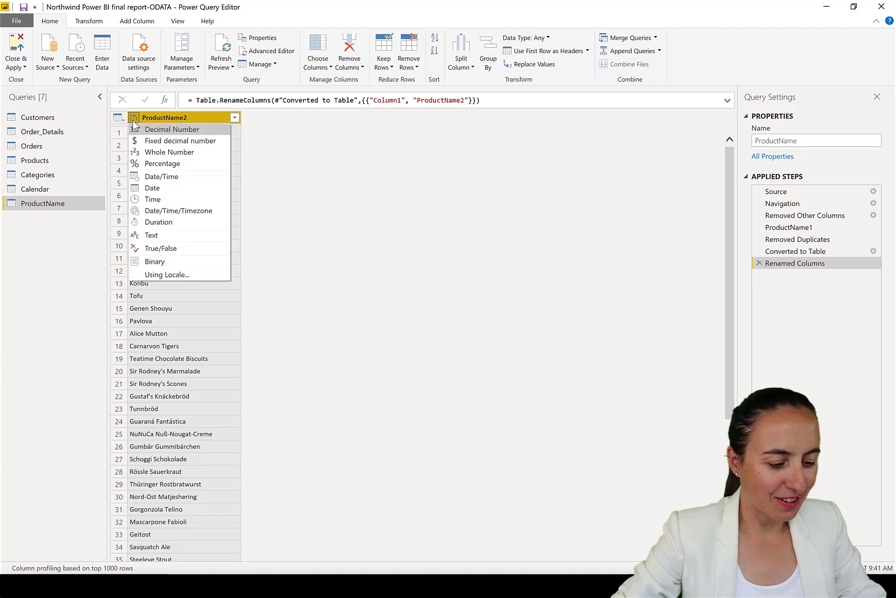
click(161, 235)
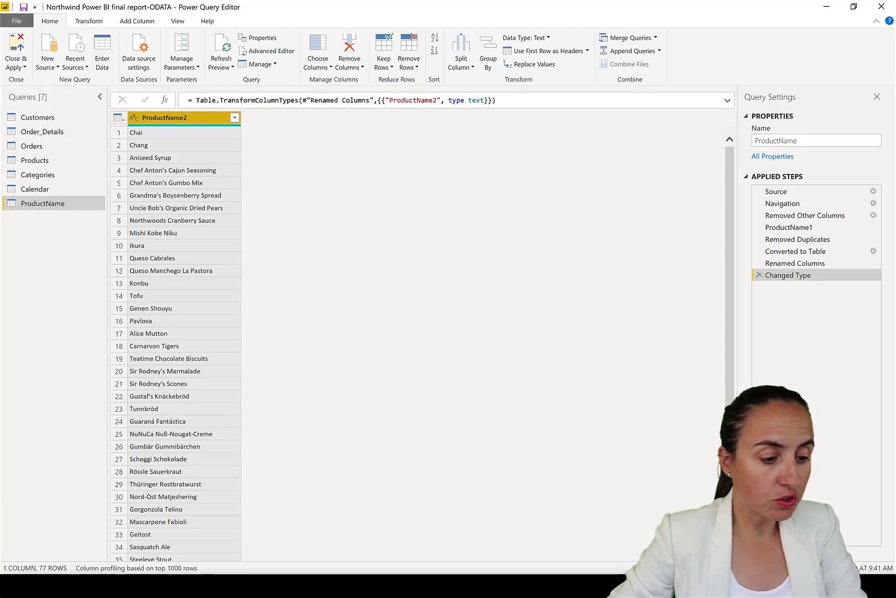
- In the Advanced Editor, add a comma and new line after the Changed Type step
click(268, 51)
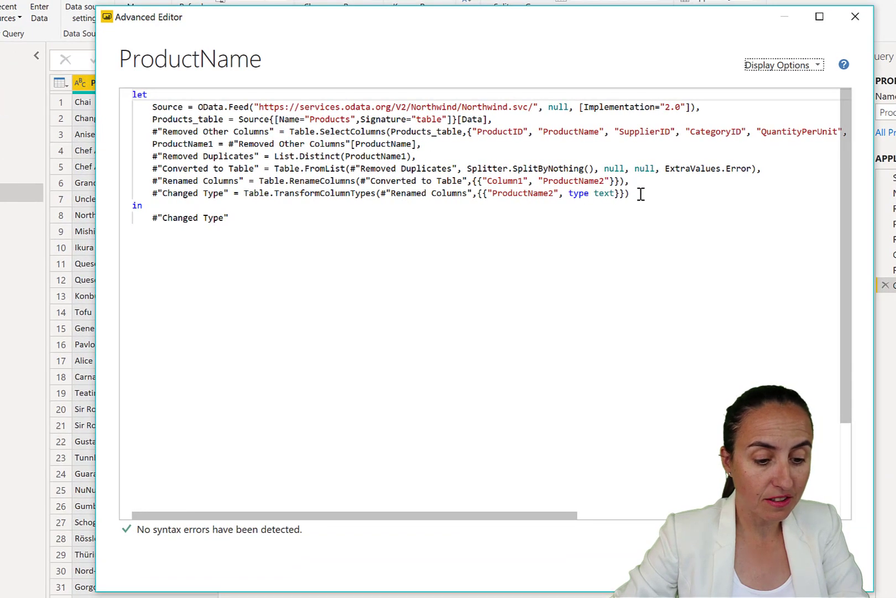
click(588, 202)
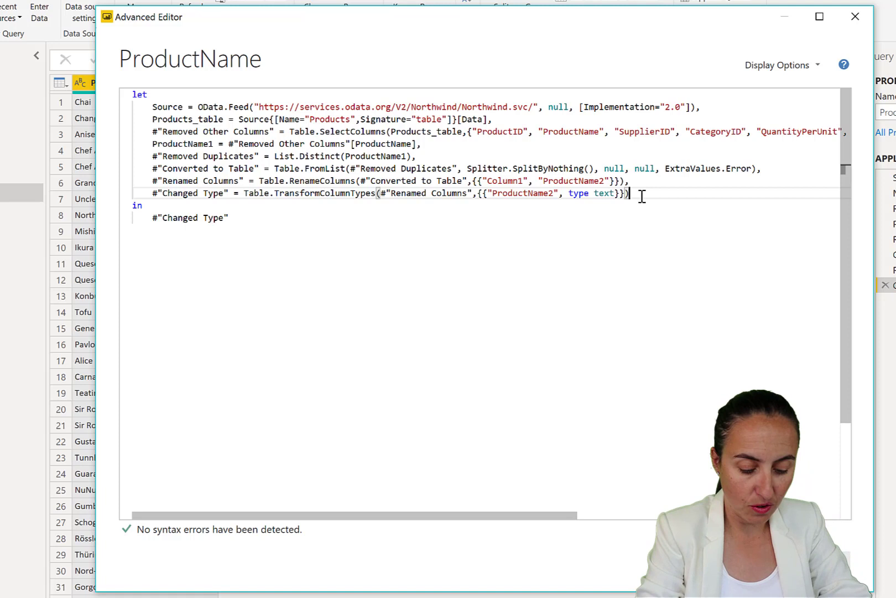
text(,)
key(Return)
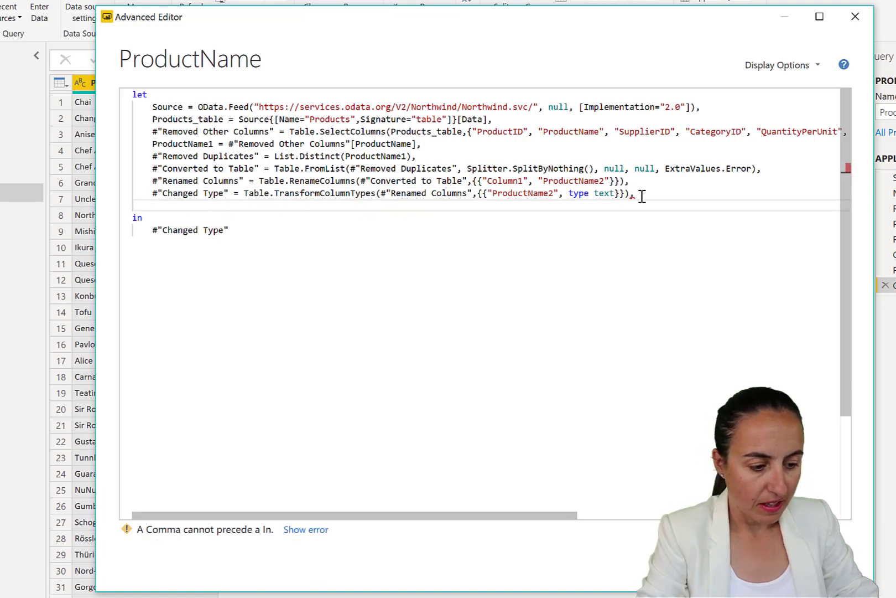
- Start the step NewRows = Table.InsertRows(#"Changed Type", using autocomplete suggestions
text(Ne)
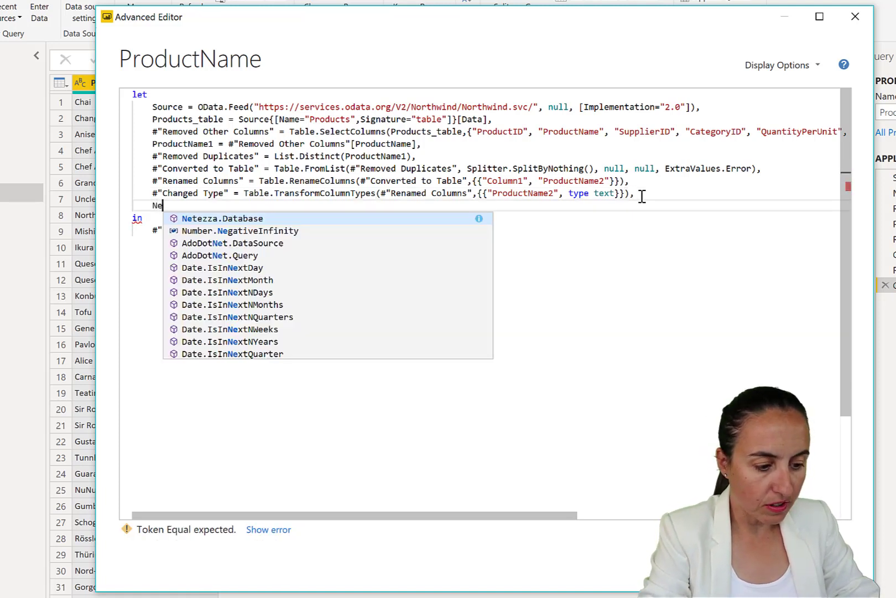
text(wR)
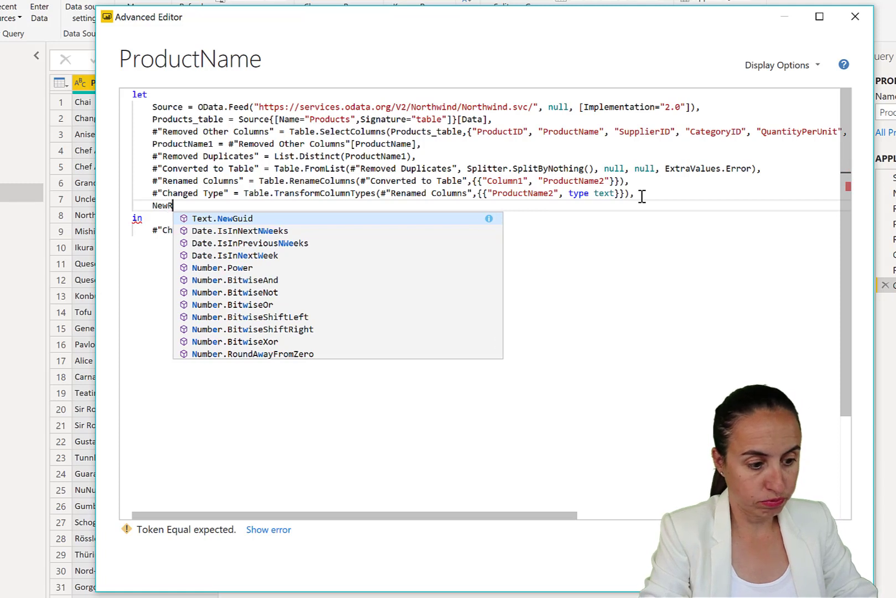
text(ows )
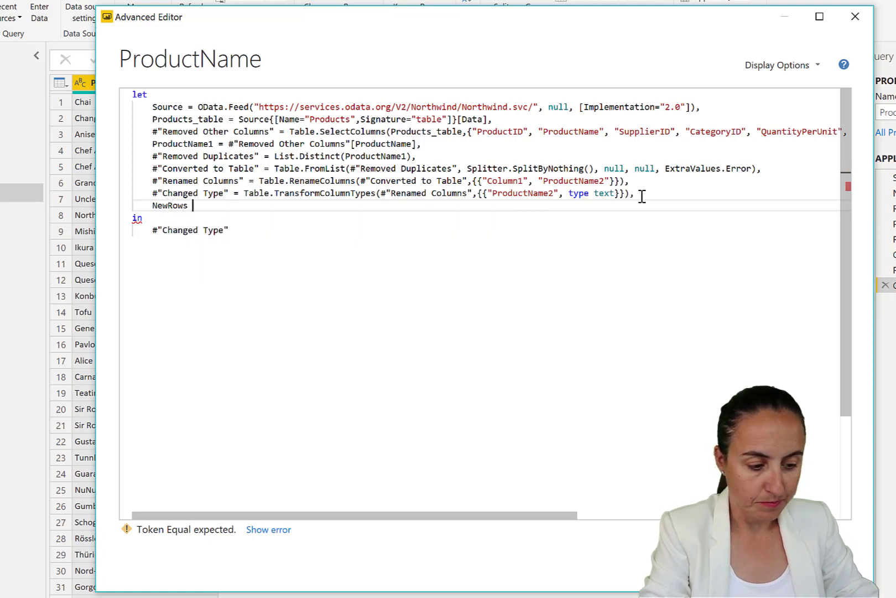
text(= )
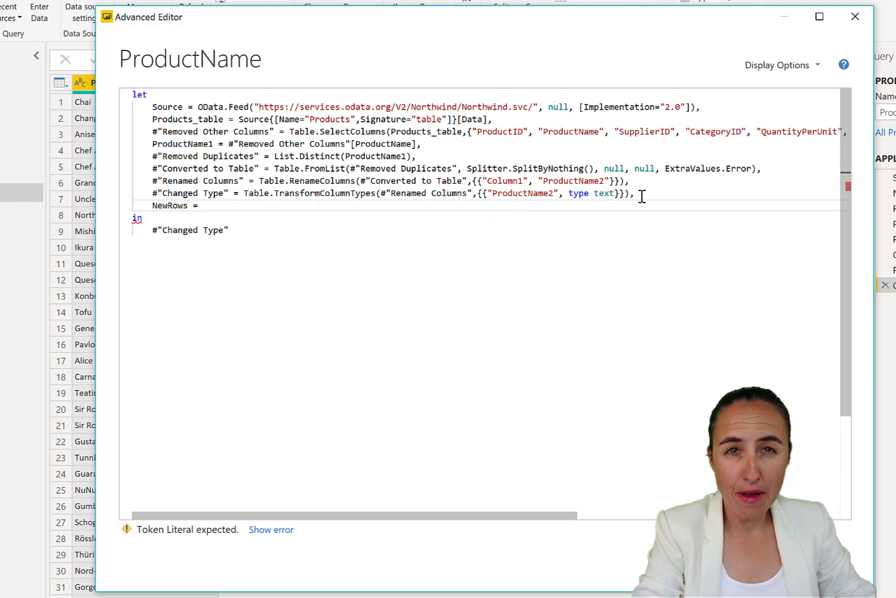
text(In)
key(BackSpace)
key(BackSpace)
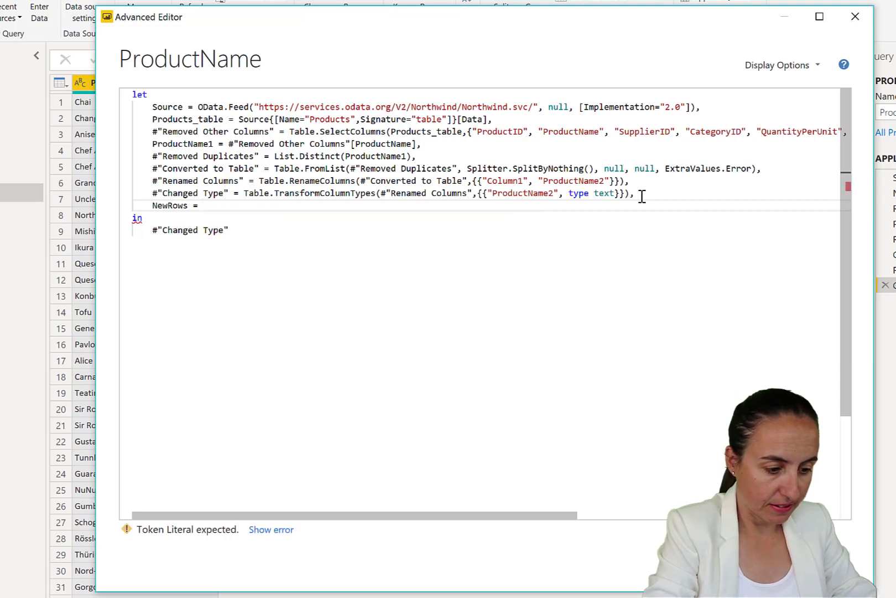
text(insert)
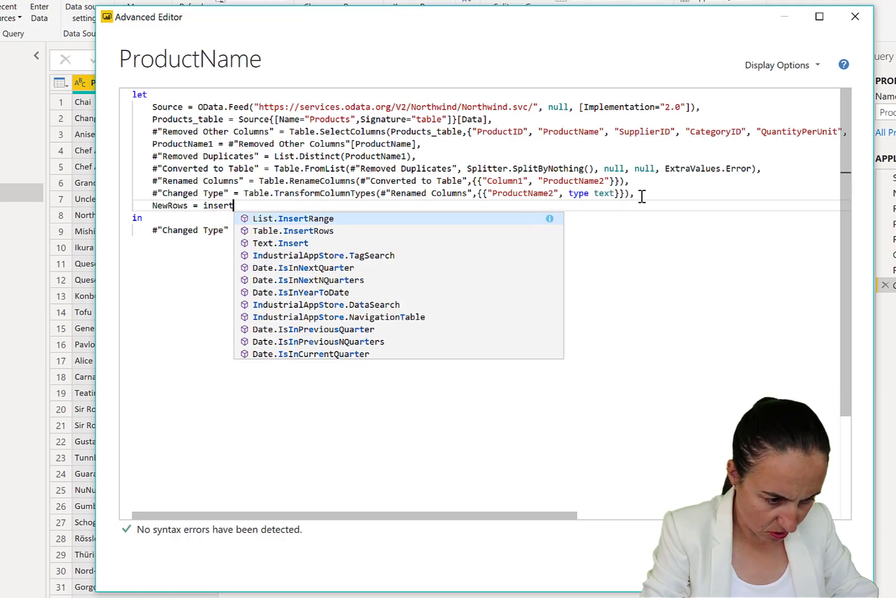
key(Down)
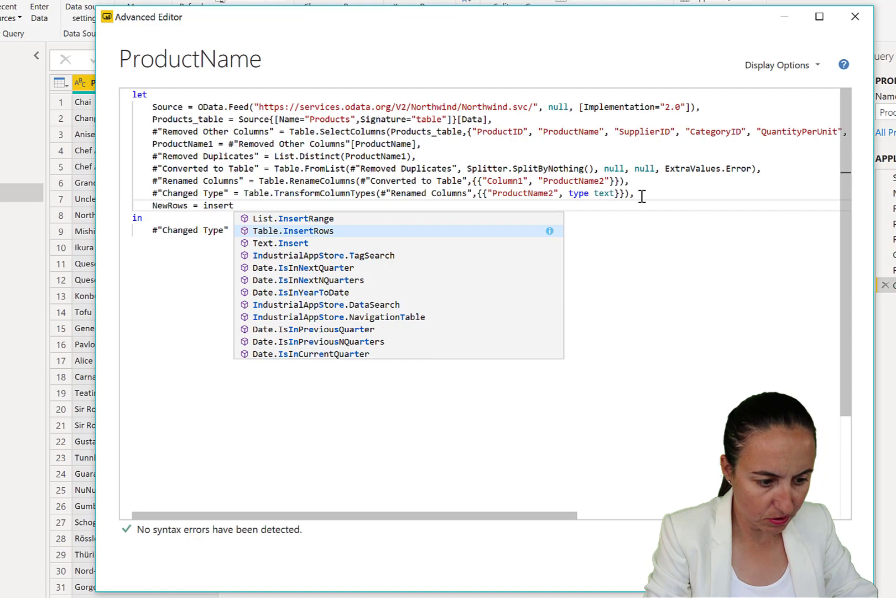
key(Return)
text((cha)
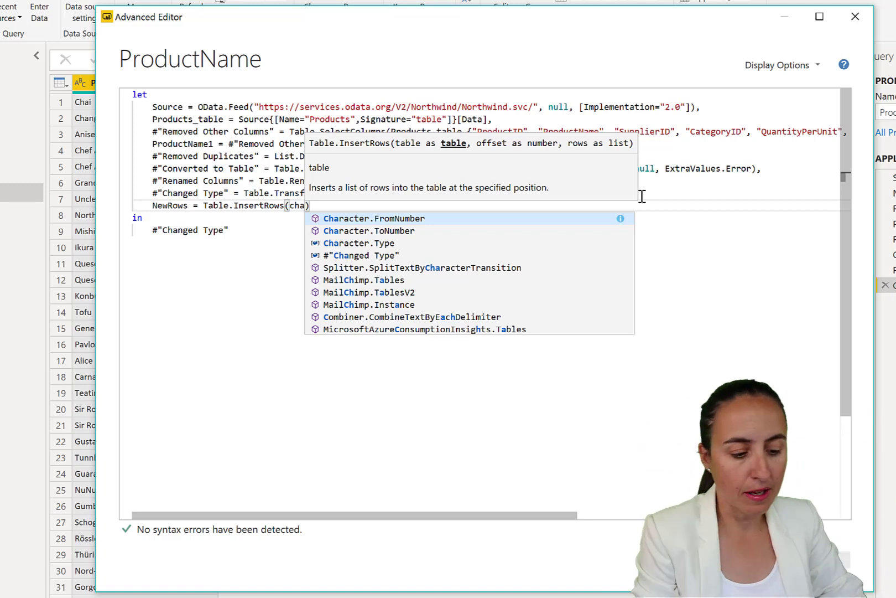
key(Down)
key(Down)
key(Down)
key(Tab)
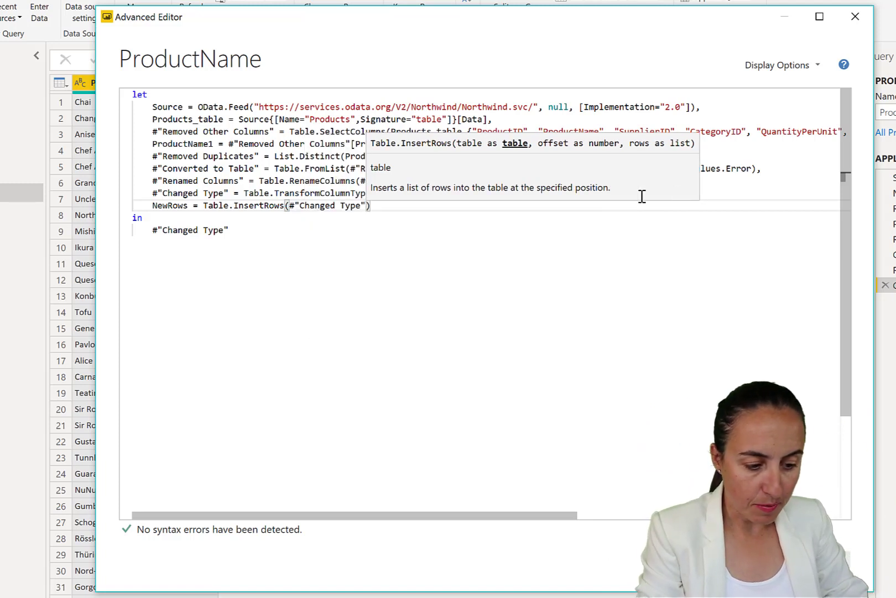
text(,)
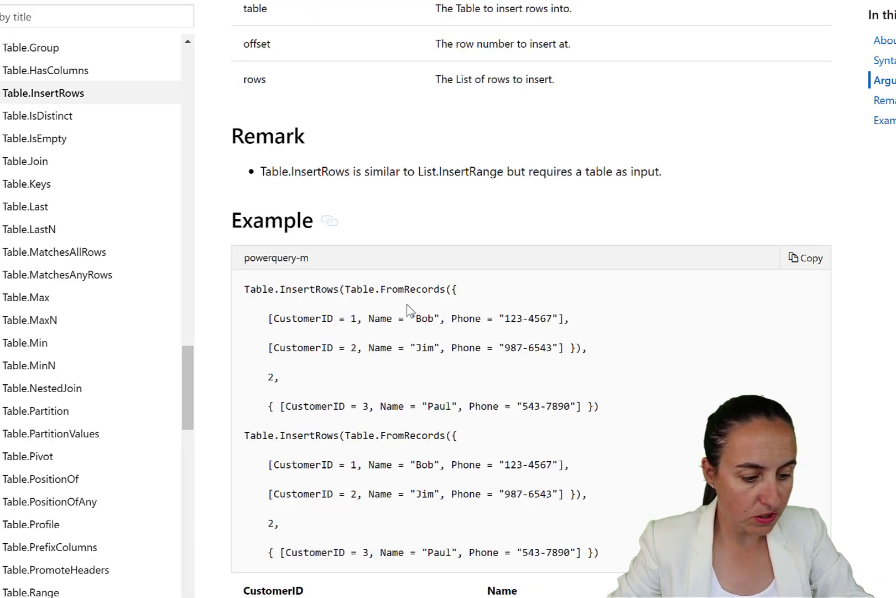
- Scroll to the Table.InsertRows syntax and highlight its table, offset and rows arguments
scroll(366, 194, up, 7)
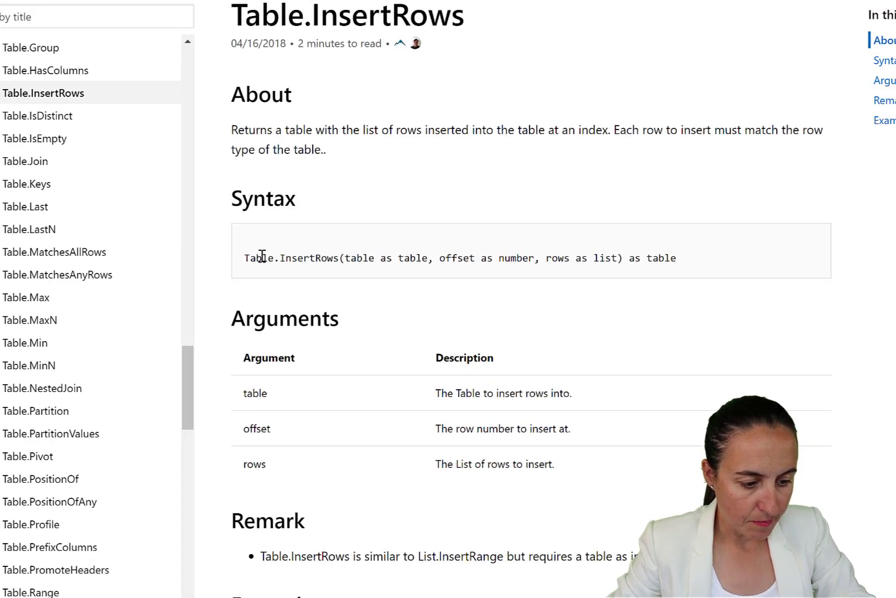
drag(250, 258, 425, 259)
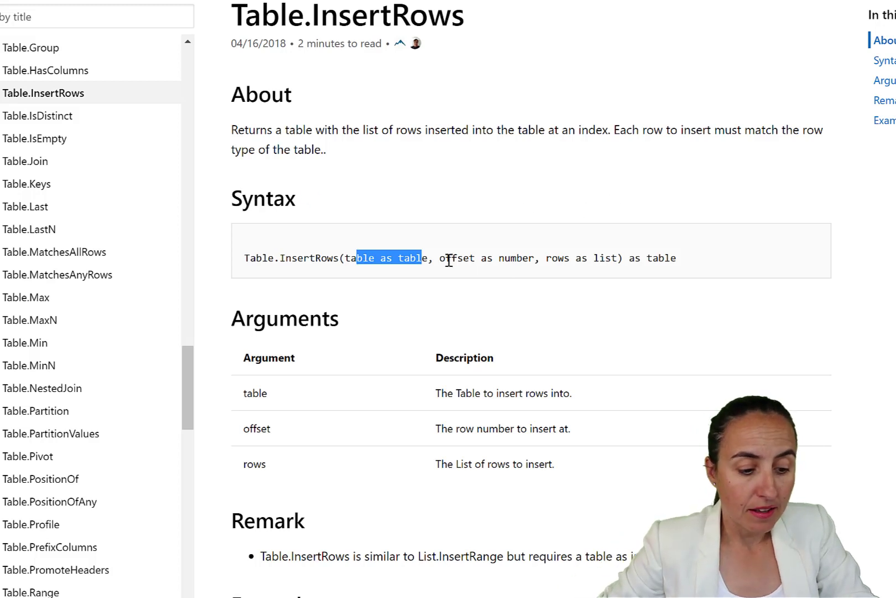
drag(445, 258, 537, 265)
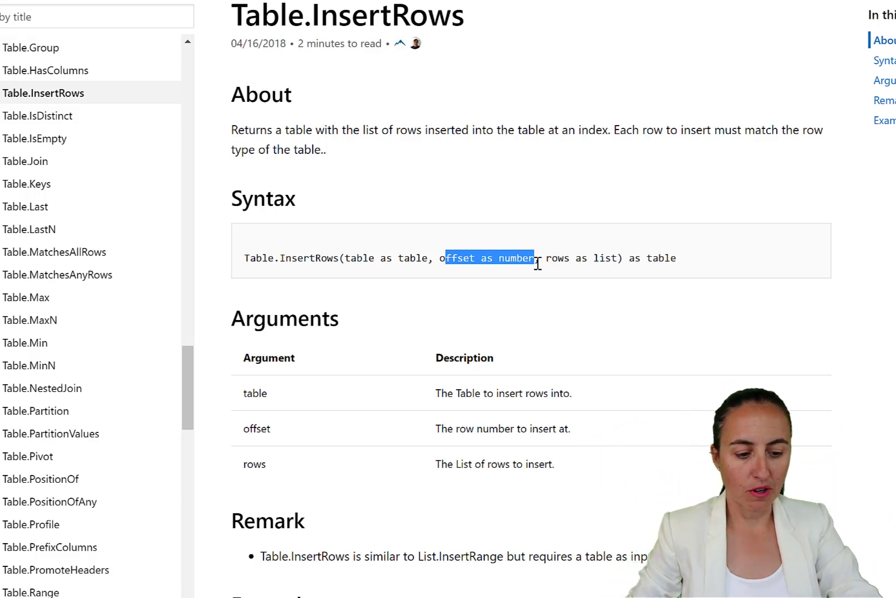
click(538, 257)
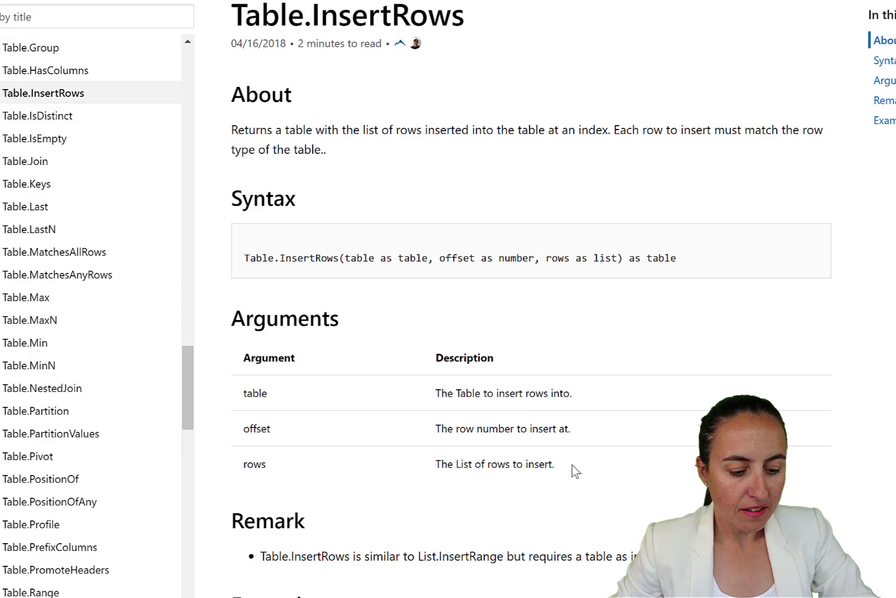
drag(554, 465, 452, 459)
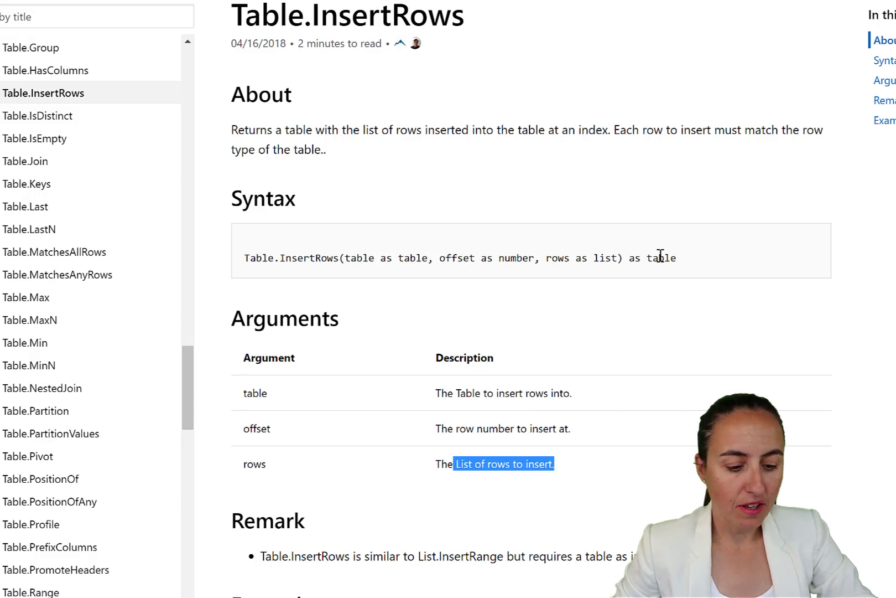
click(717, 365)
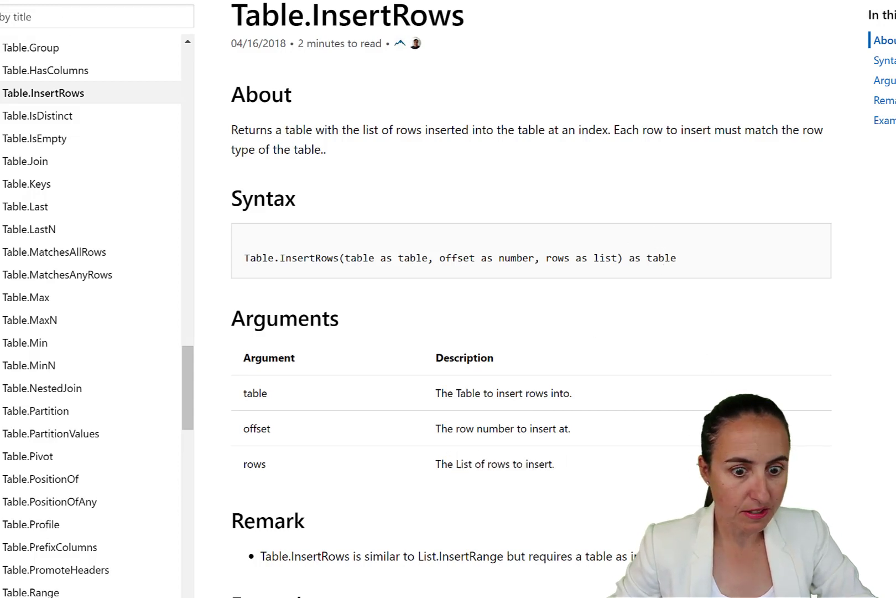
- Complete Table.InsertRows(#"Changed Type", 2, {[ProductName2="Other"]}) and make the query return NewRows
key(alt+Tab)
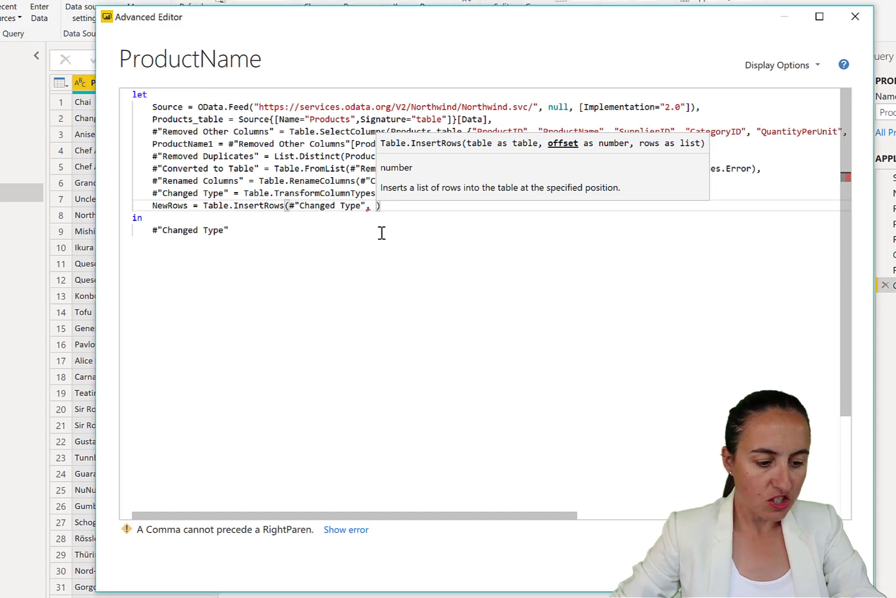
text(2)
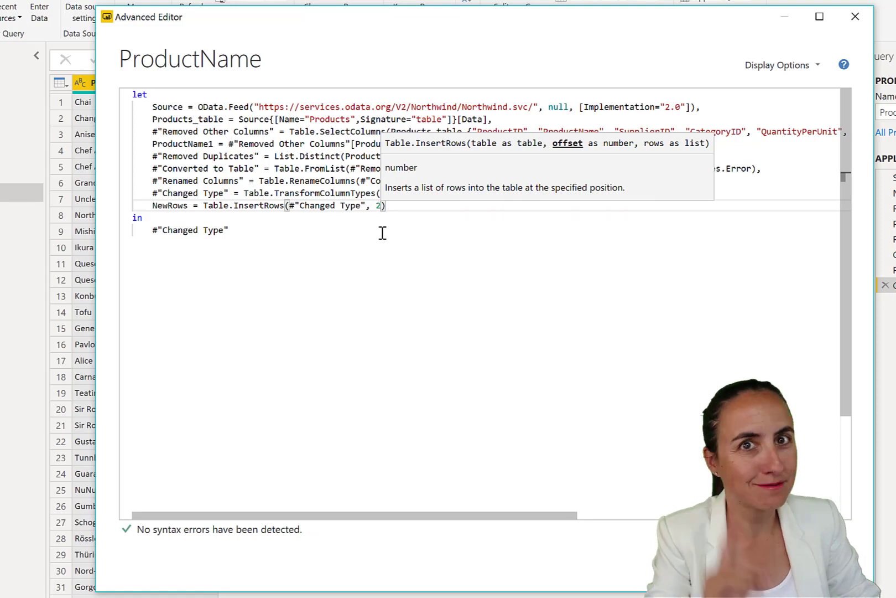
text(, )
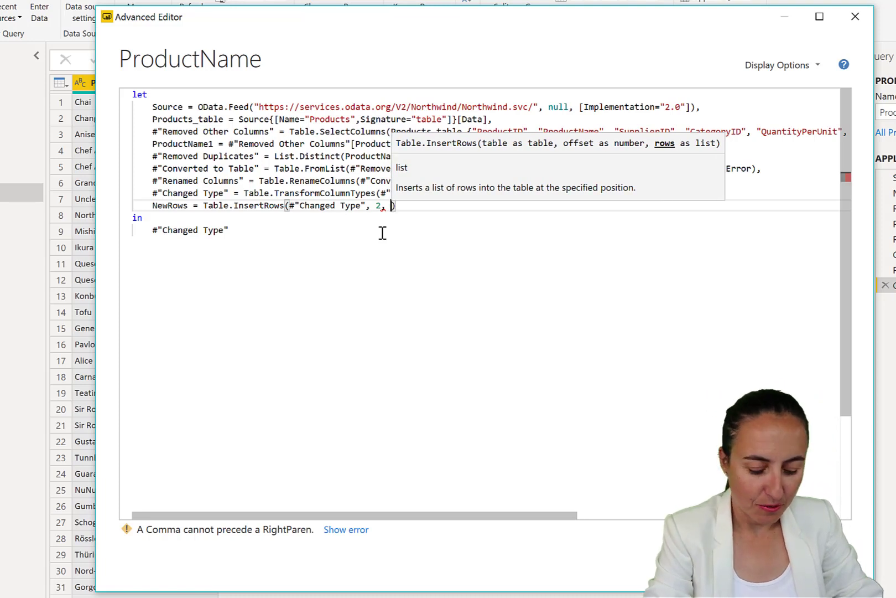
text({)
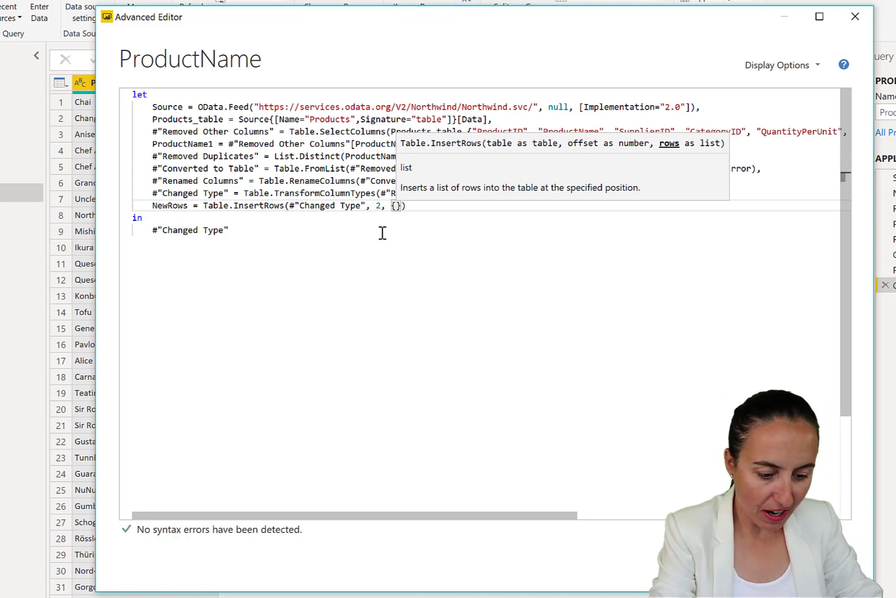
text([)
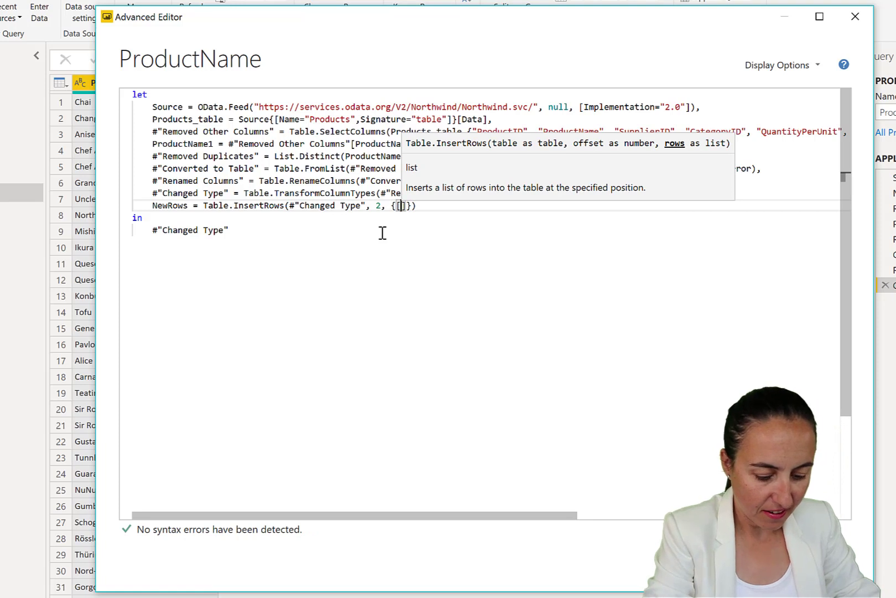
text(Product)
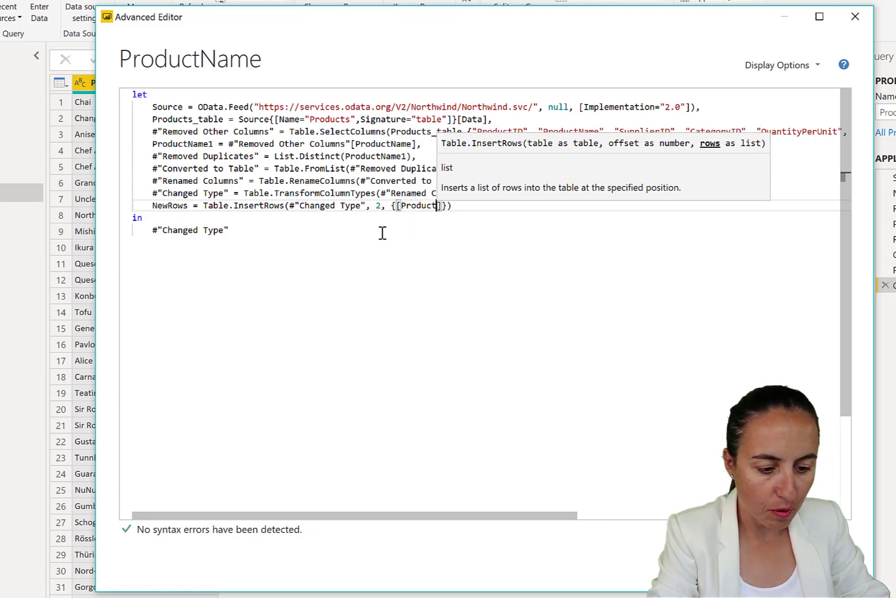
text(Name2)
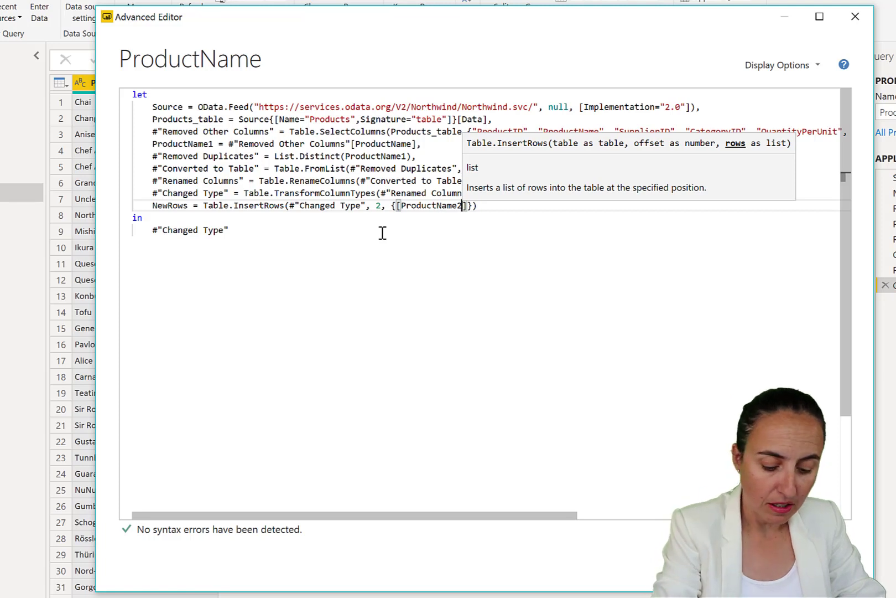
text(="Other)
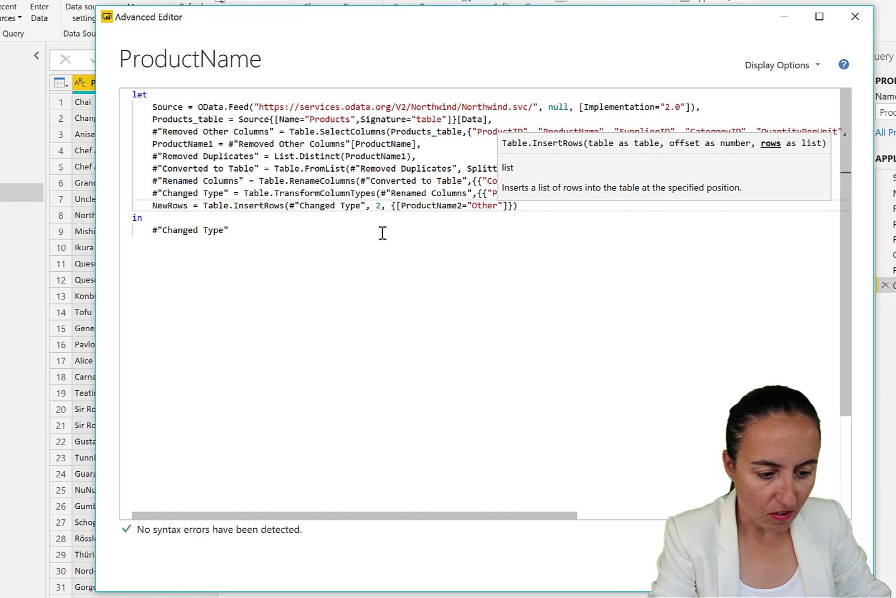
drag(254, 235, 156, 231)
text(NewRows)
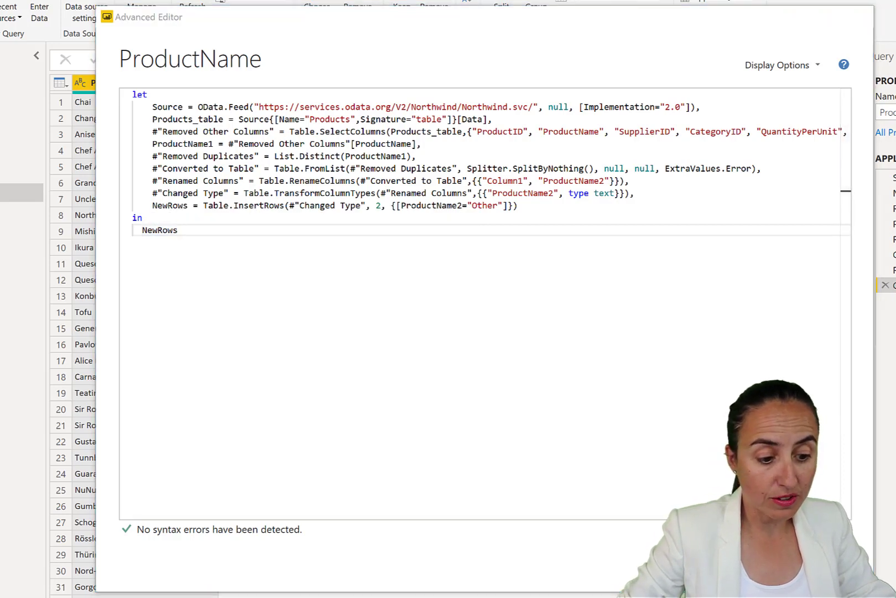
- Close the Advanced Editor and add a [ProductName2= "other2"] record after Other in the formula
click(785, 567)
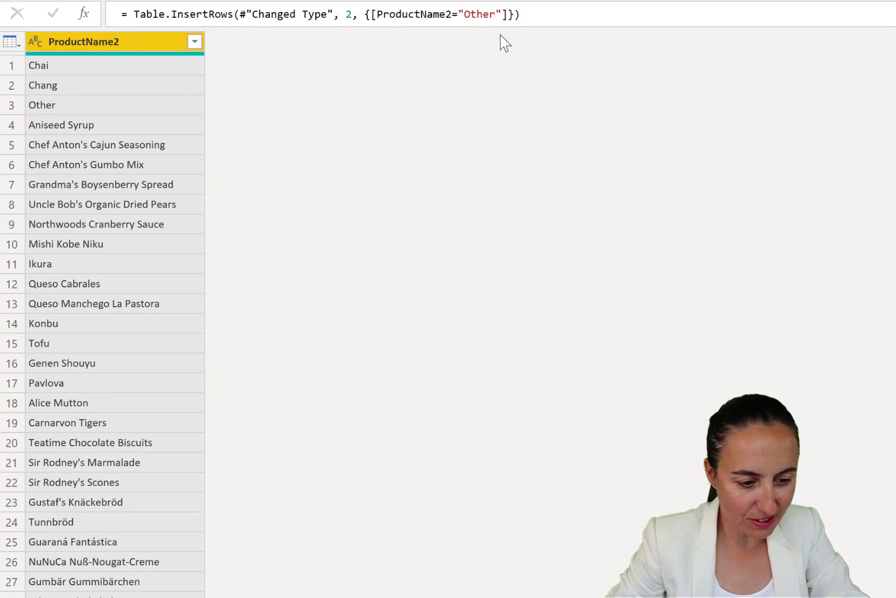
click(510, 13)
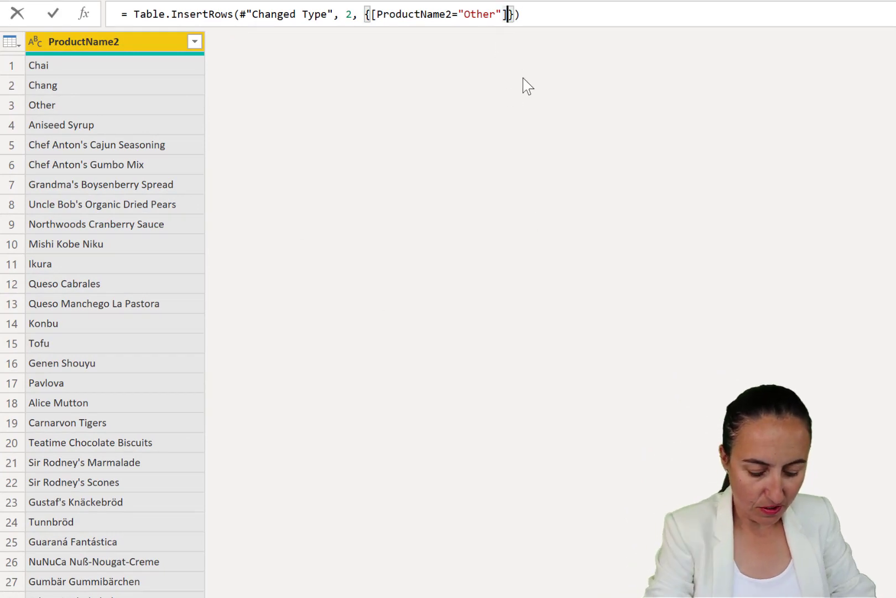
text(, [p)
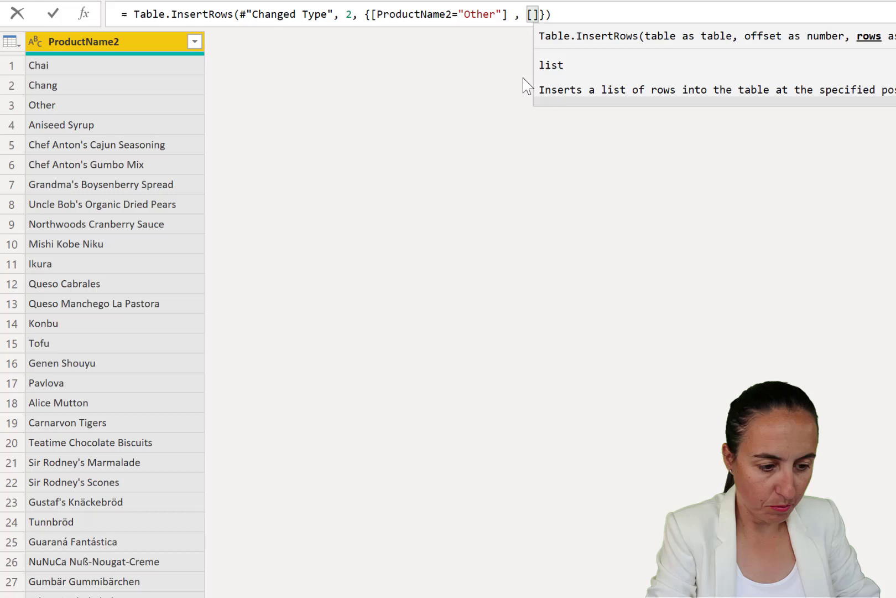
text(rod)
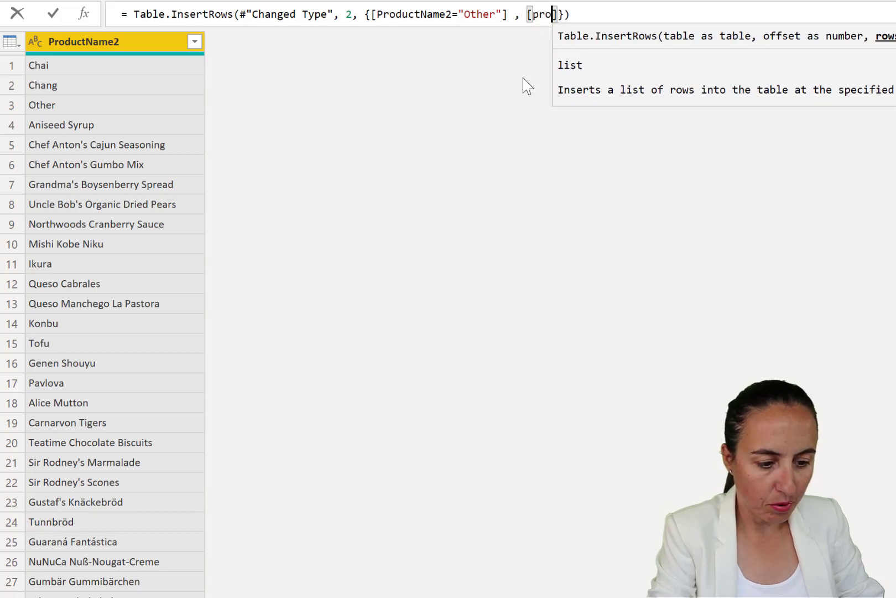
key(BackSpace)
key(BackSpace)
key(BackSpace)
key(BackSpace)
text(Produ)
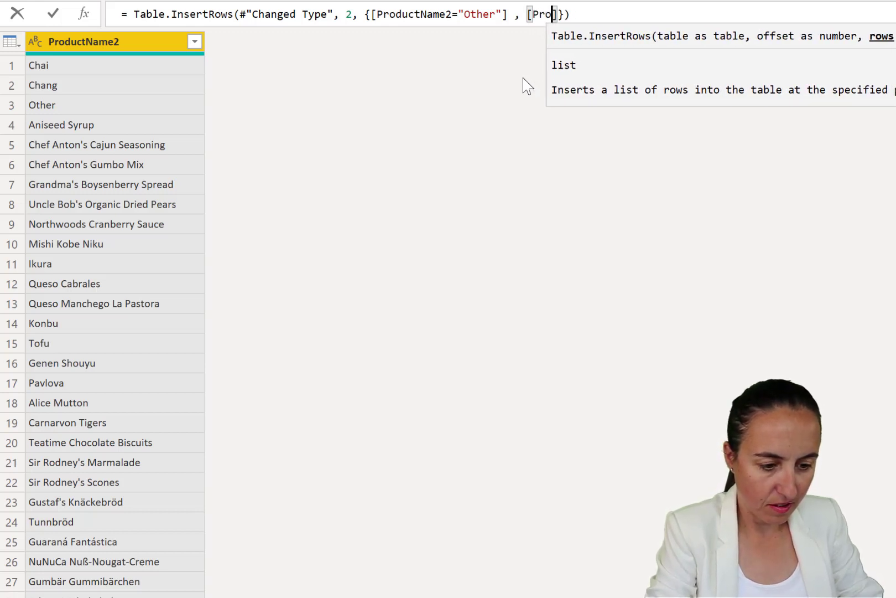
text(ctName)
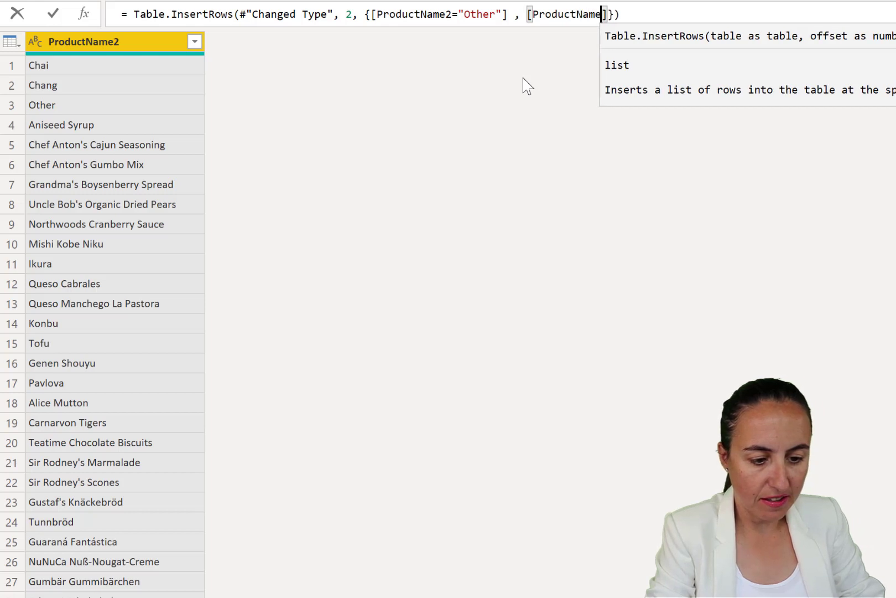
text(2= )
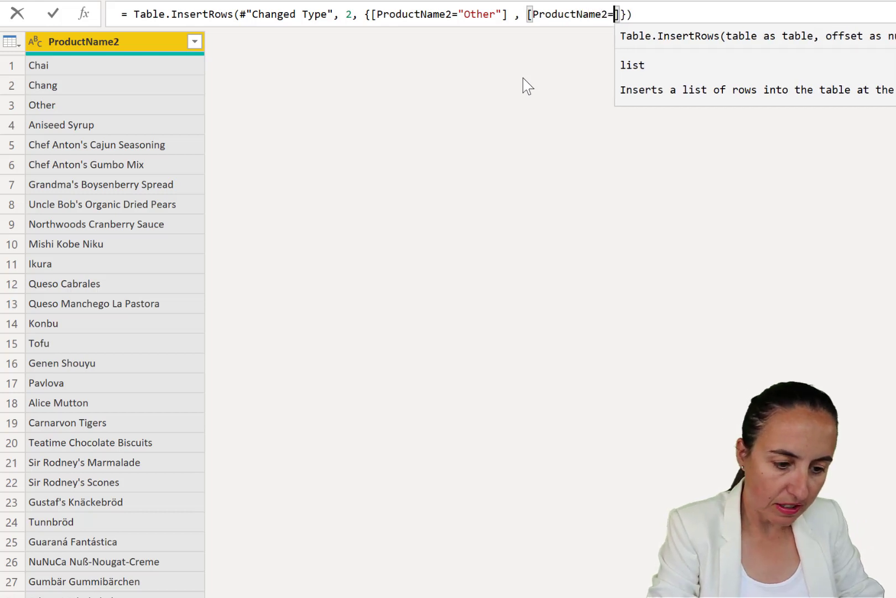
text("other)
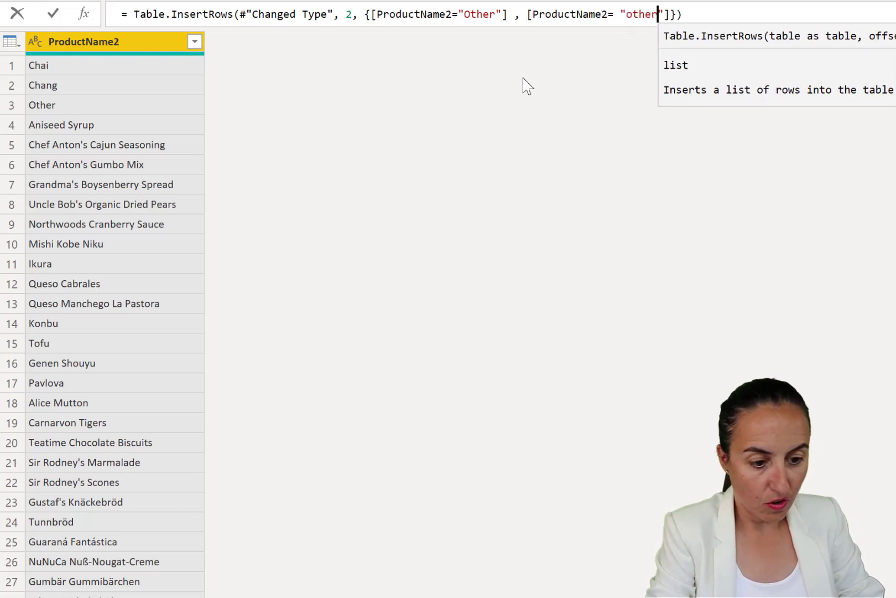
text(2)
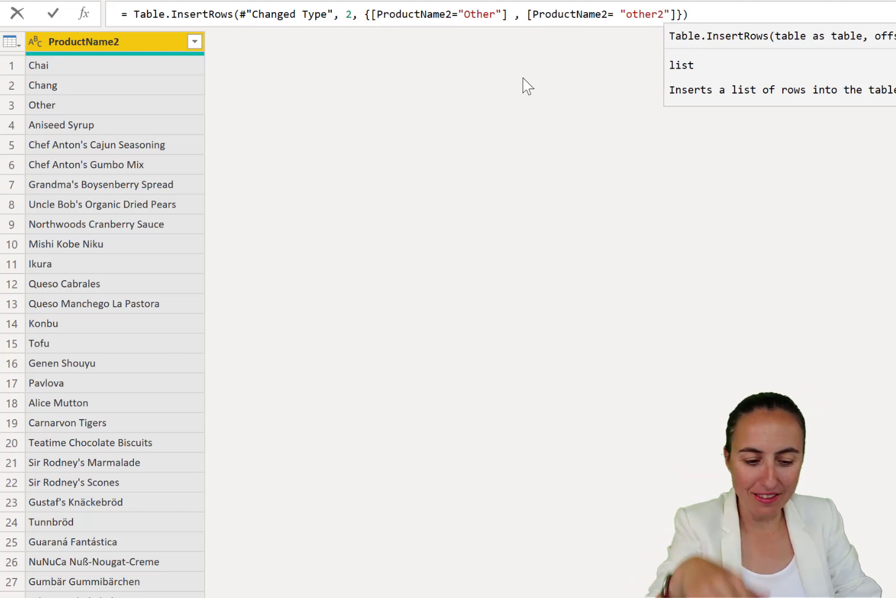
key(End)
key(Return)
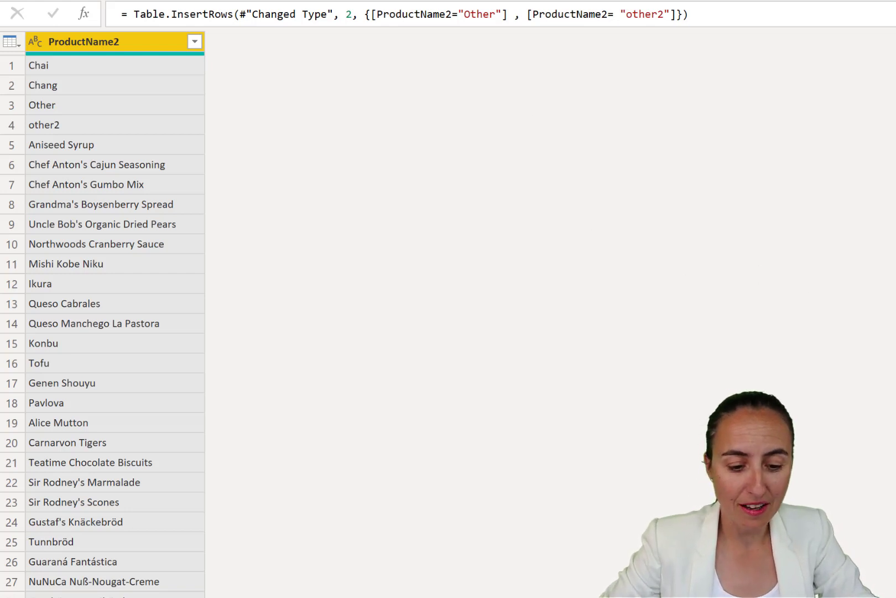
- Review earlier Applied Steps, then return to NewRows where rows 3 and 4 show Error
key(Down)
key(Down)
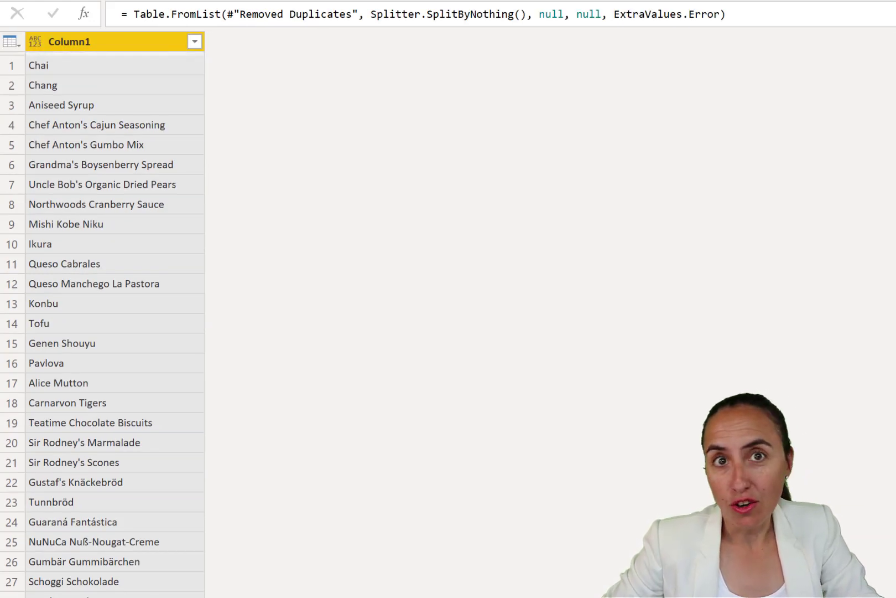
click(629, 367)
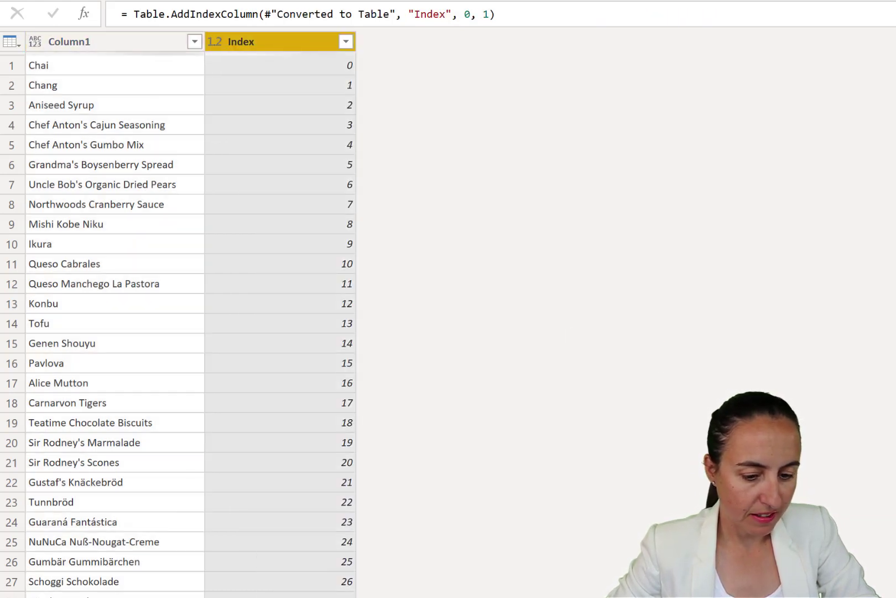
key(Down)
key(Down)
key(Down)
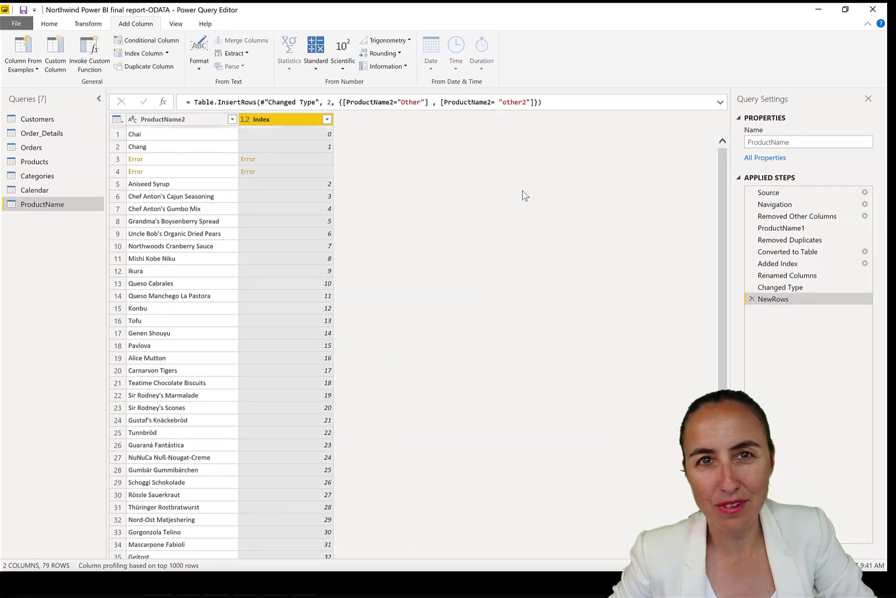
- Add Index=1.5 to the Other record and Index=1.7 to the other2 record
click(293, 159)
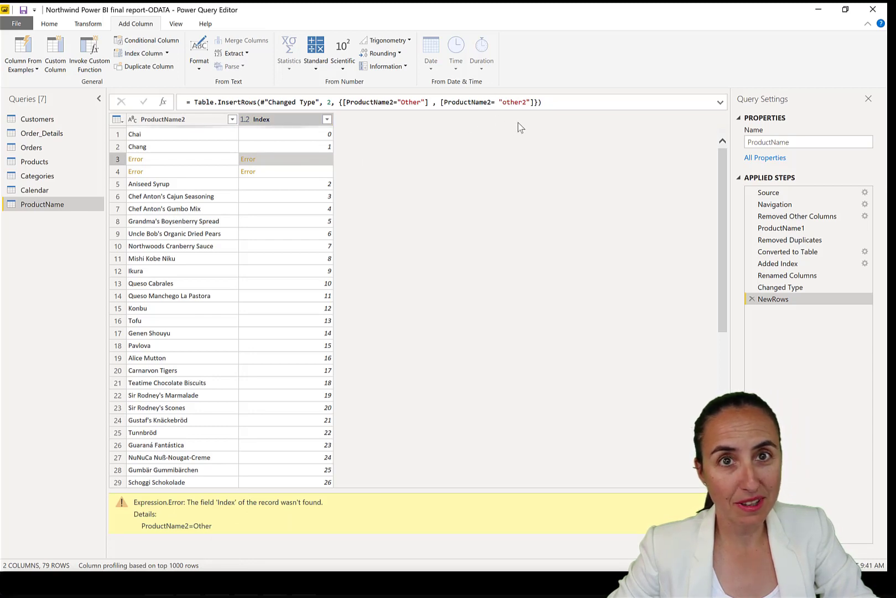
click(425, 103)
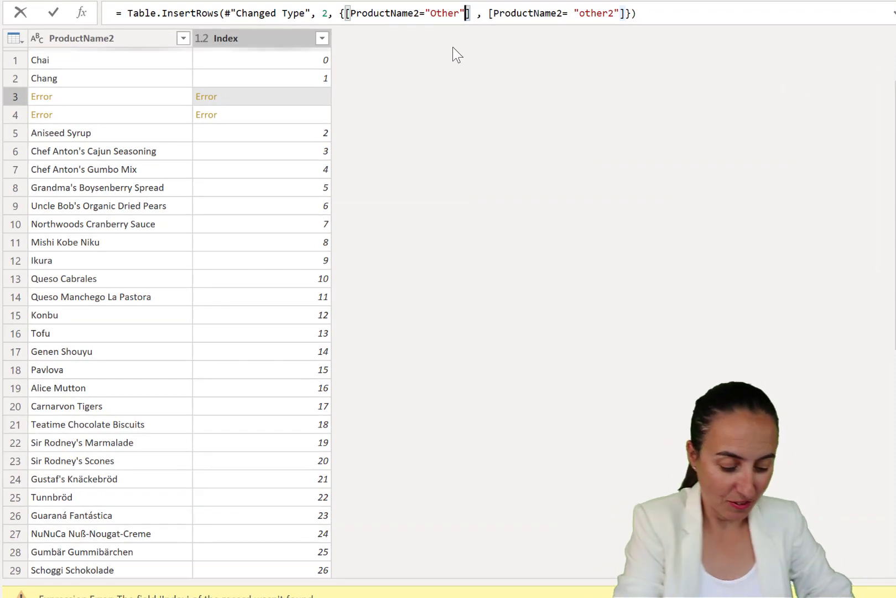
text(, Index)
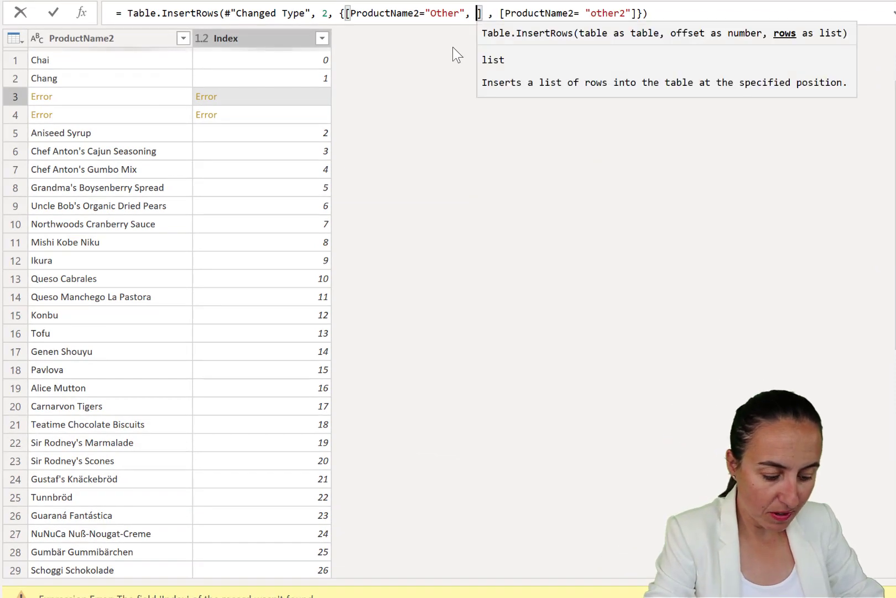
text(=)
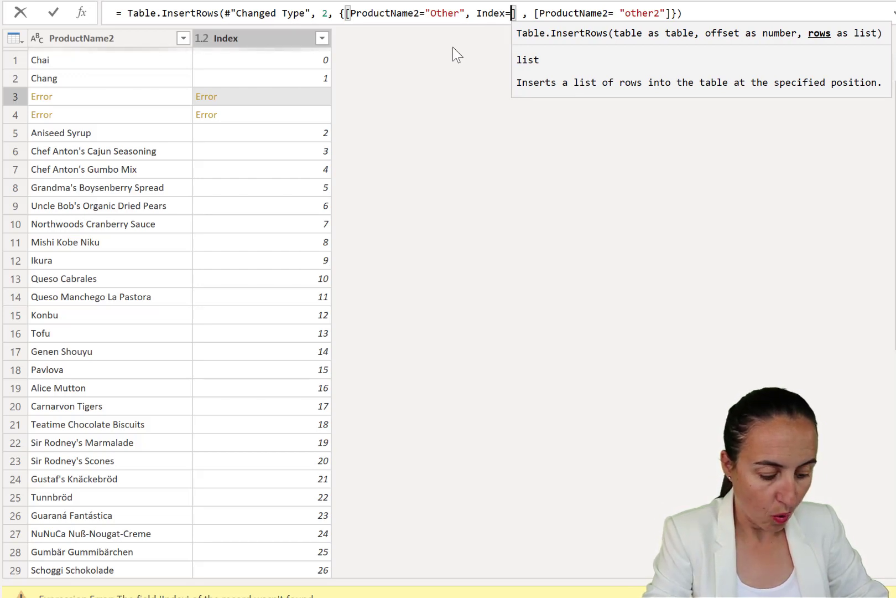
text(1.5)
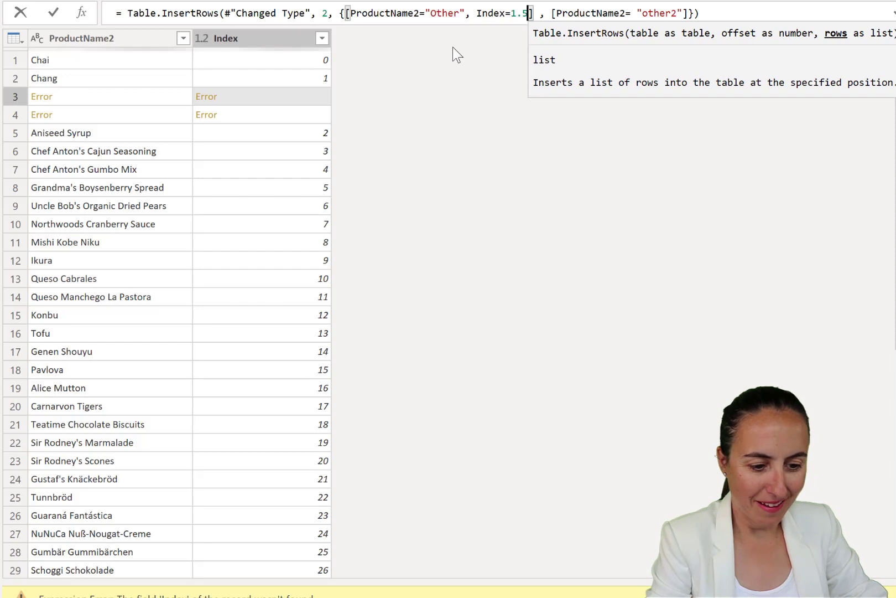
click(681, 11)
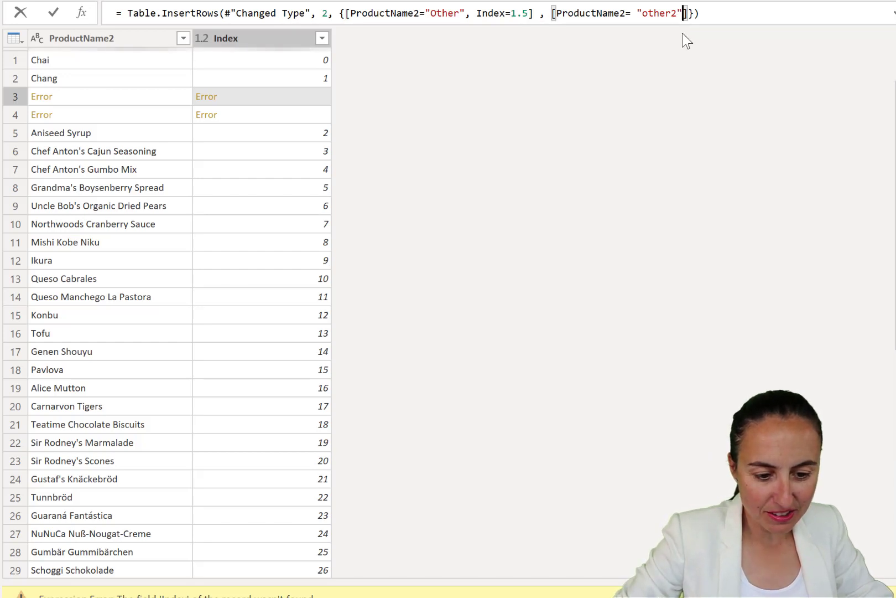
text(, Ind)
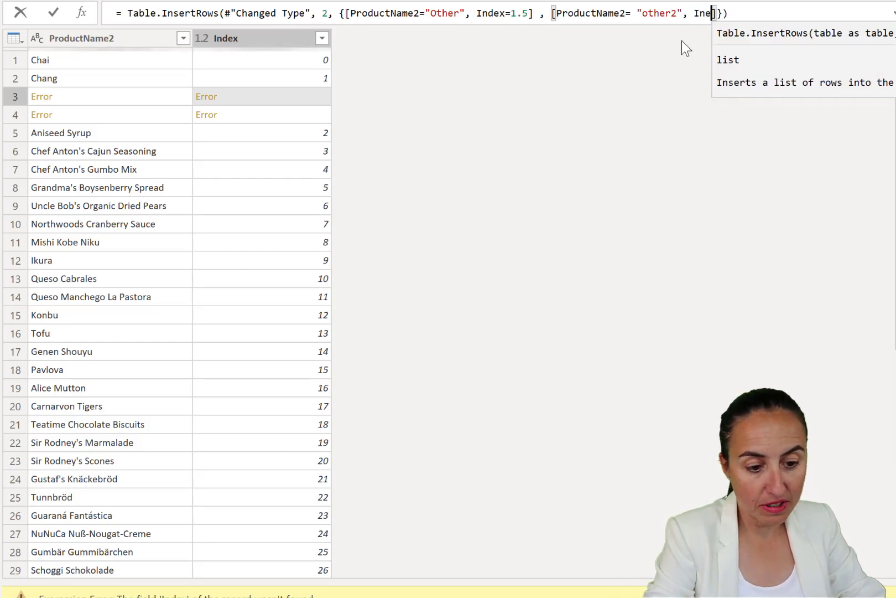
text(ex=1.)
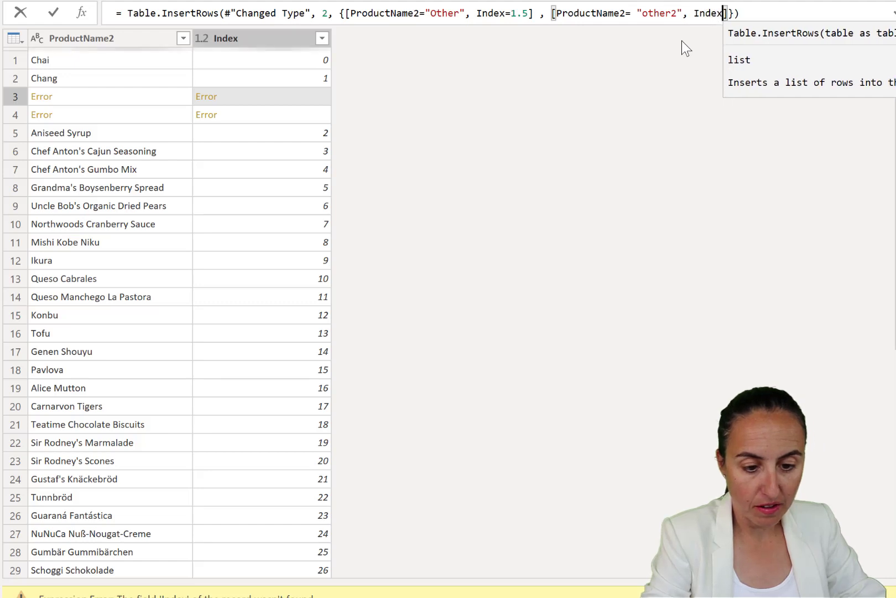
text(7)
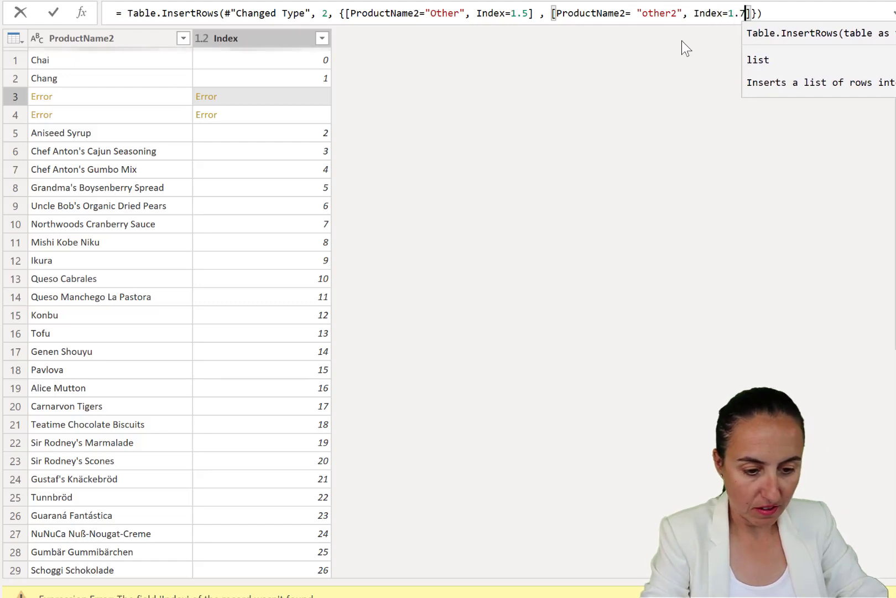
key(Return)
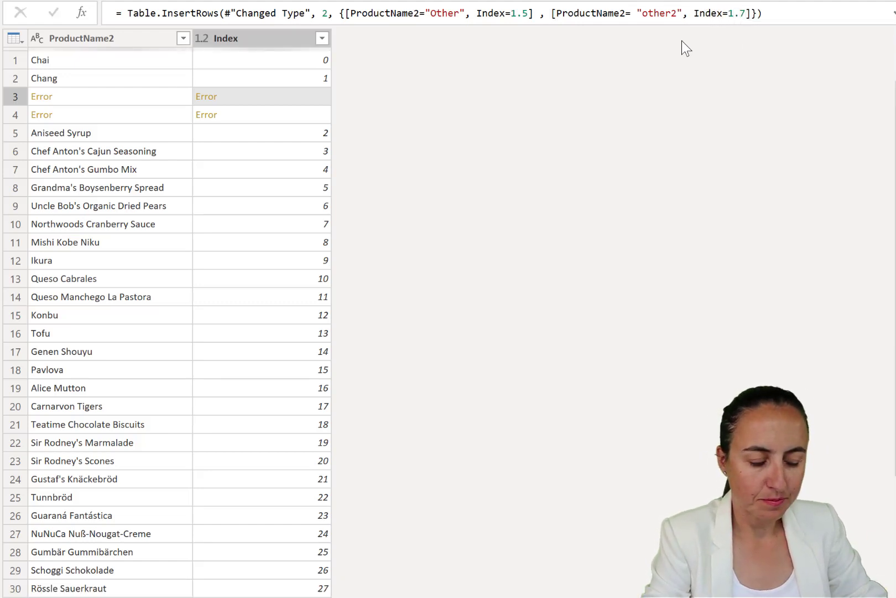